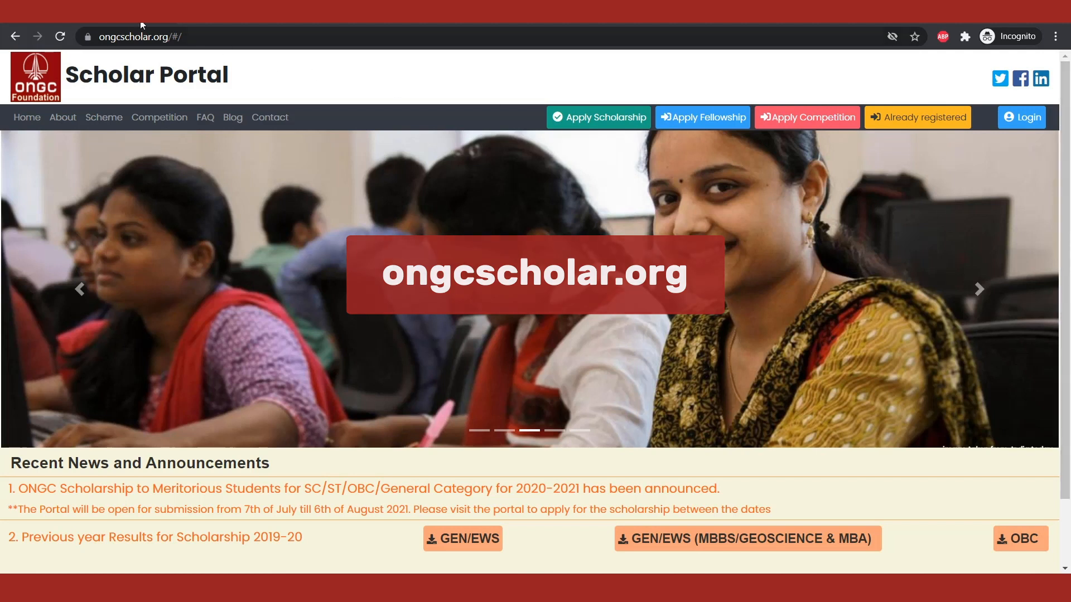
Step: Open the scholarship application list and expand the rules for the SC/ST Category PG 2020-2021 scholarship
click(224, 35)
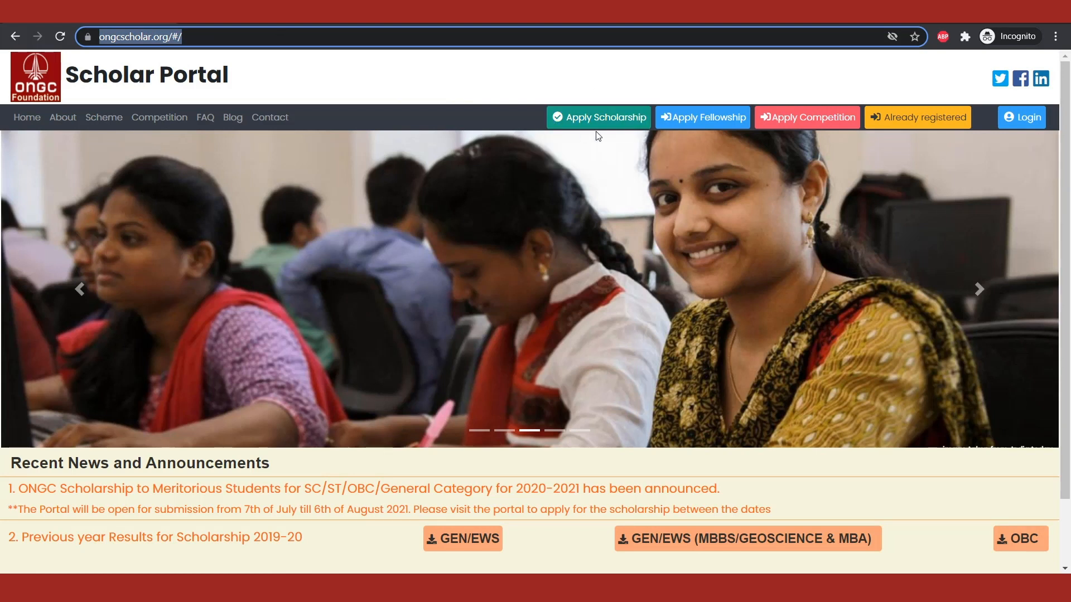
click(626, 116)
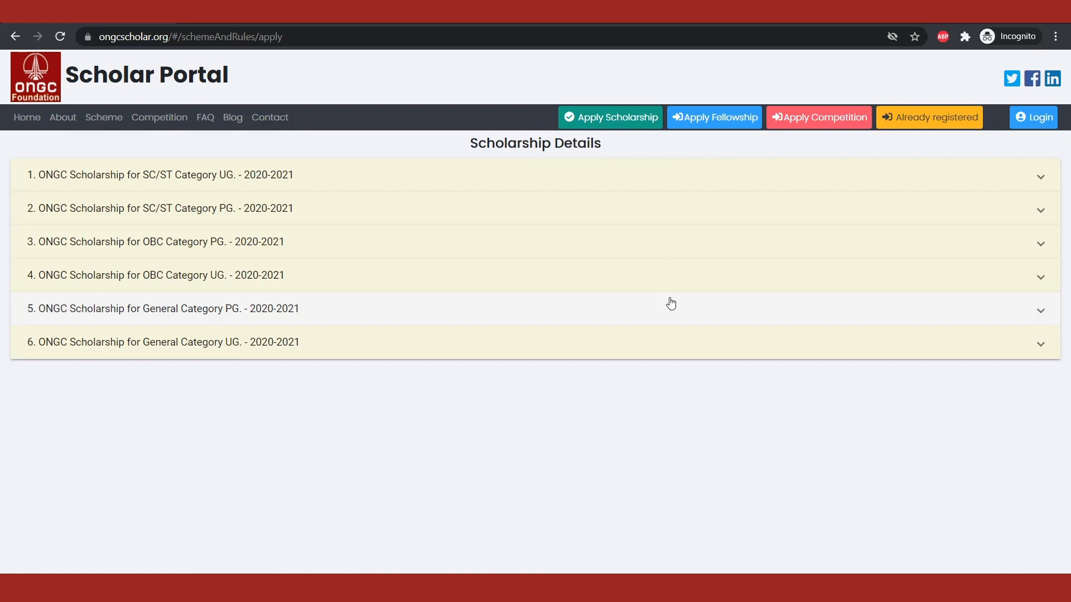
click(304, 210)
scroll(308, 354, down, 1)
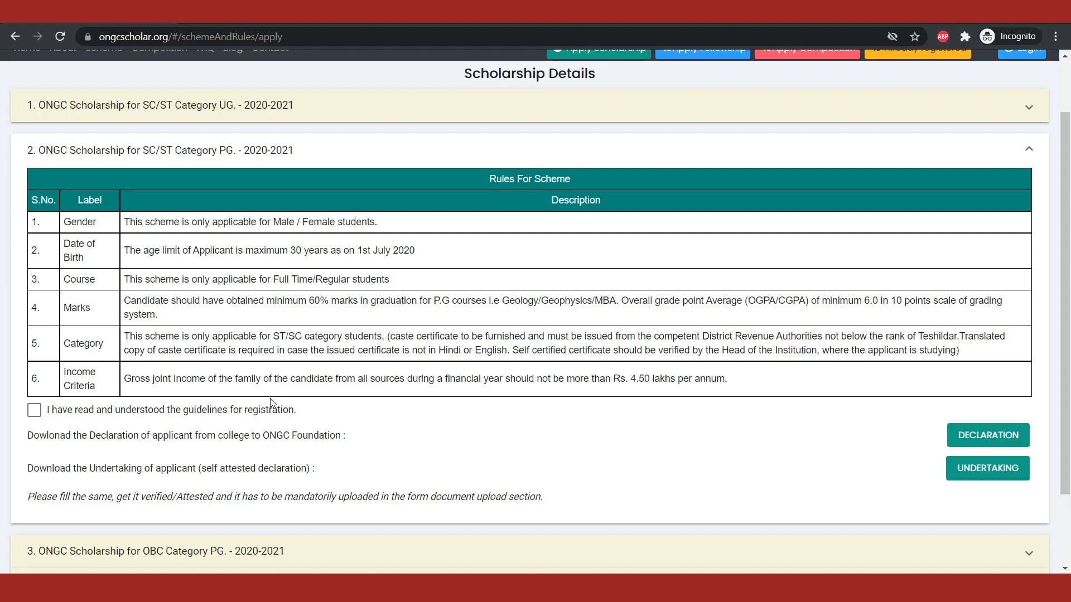
Step: Confirm having read the SC/ST PG guidelines, and download the Declaration and Undertaking documents
click(35, 411)
scroll(614, 446, down, 1)
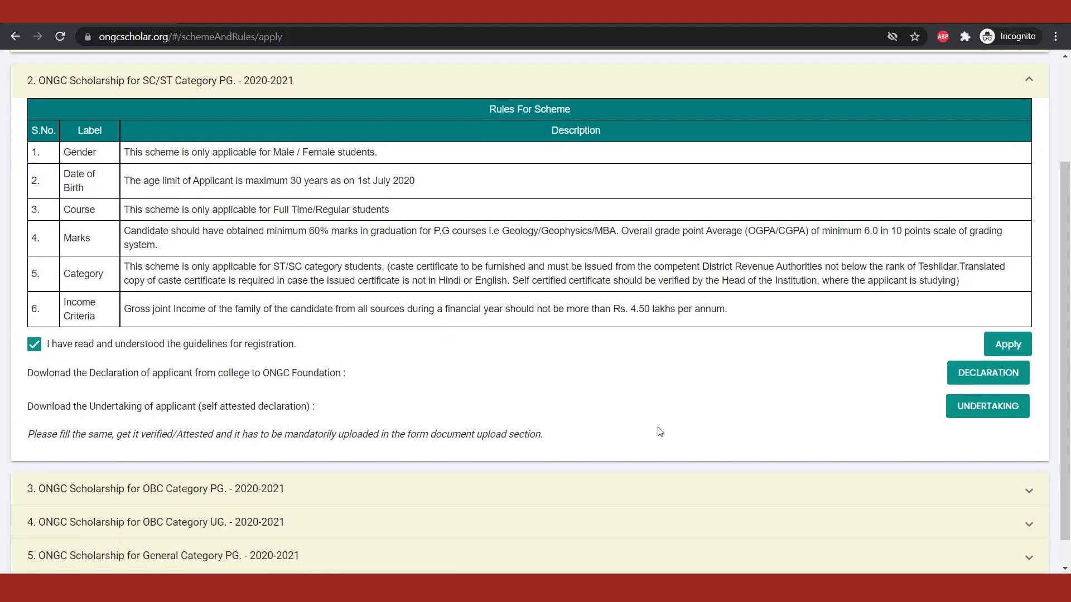
click(991, 384)
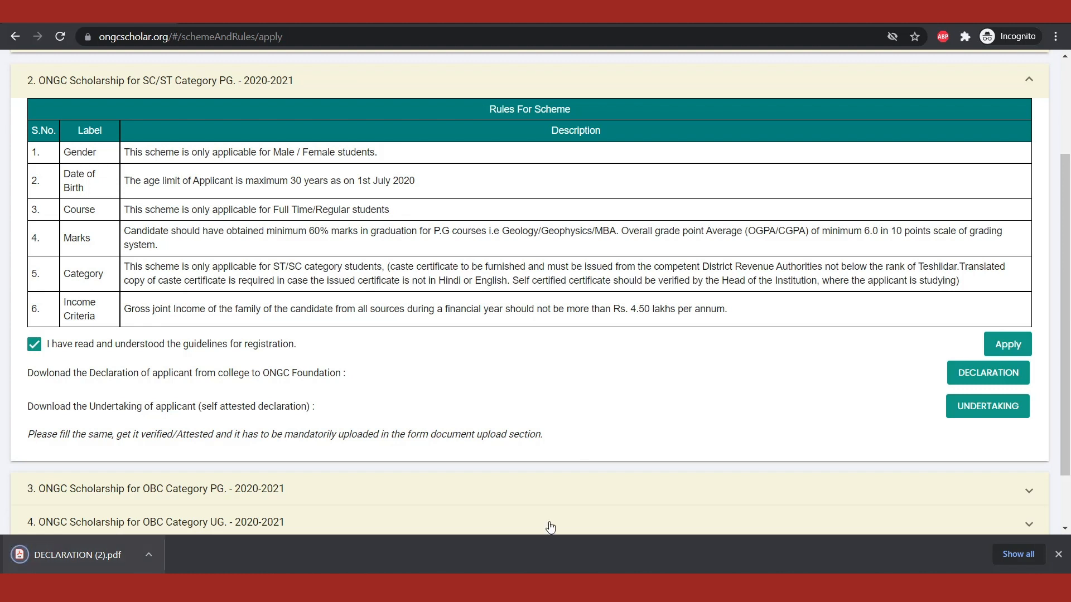
click(986, 411)
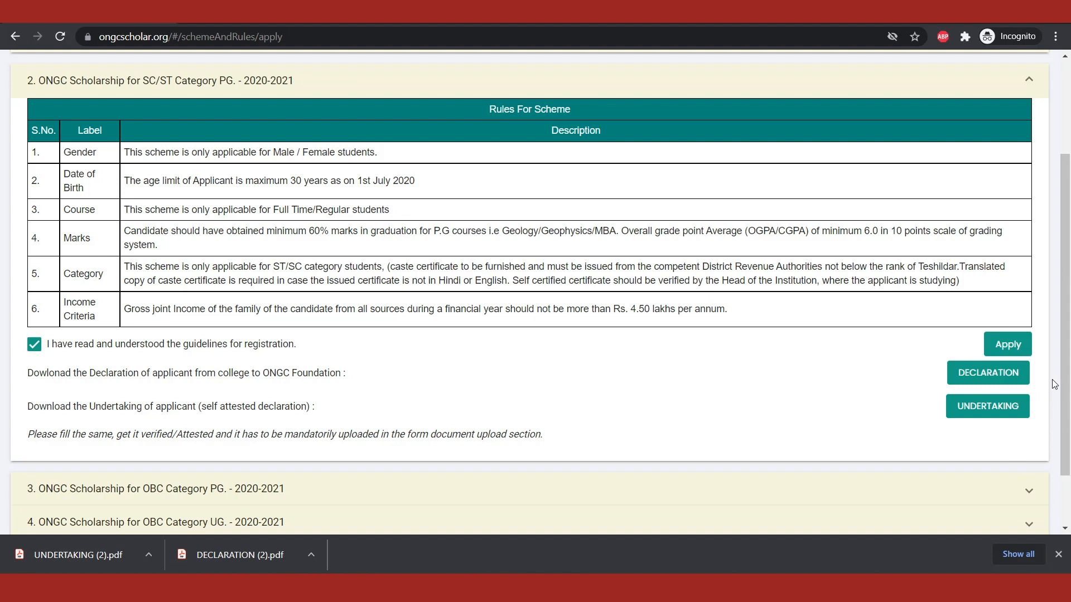
Step: Start the SC/ST PG scholarship application and enter the applicant's first and last name
click(1005, 358)
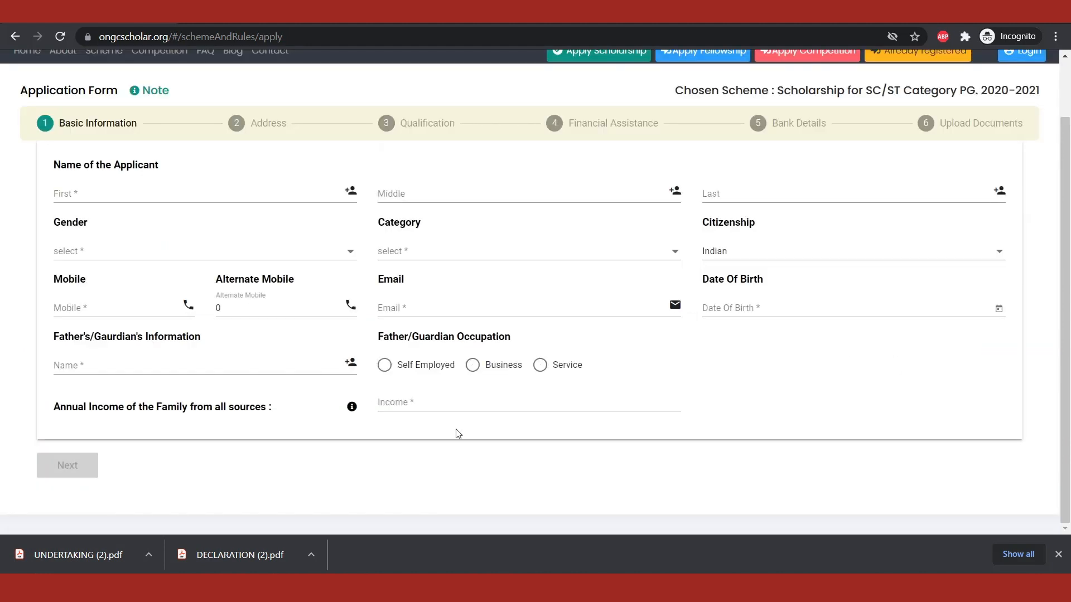
click(229, 196)
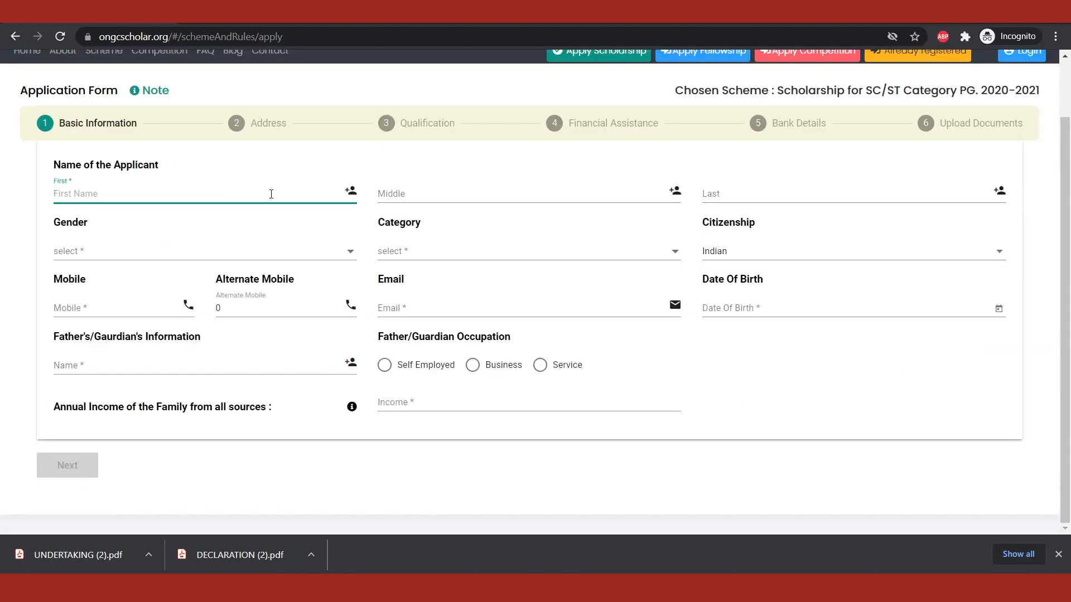
key(Tab)
key(Tab)
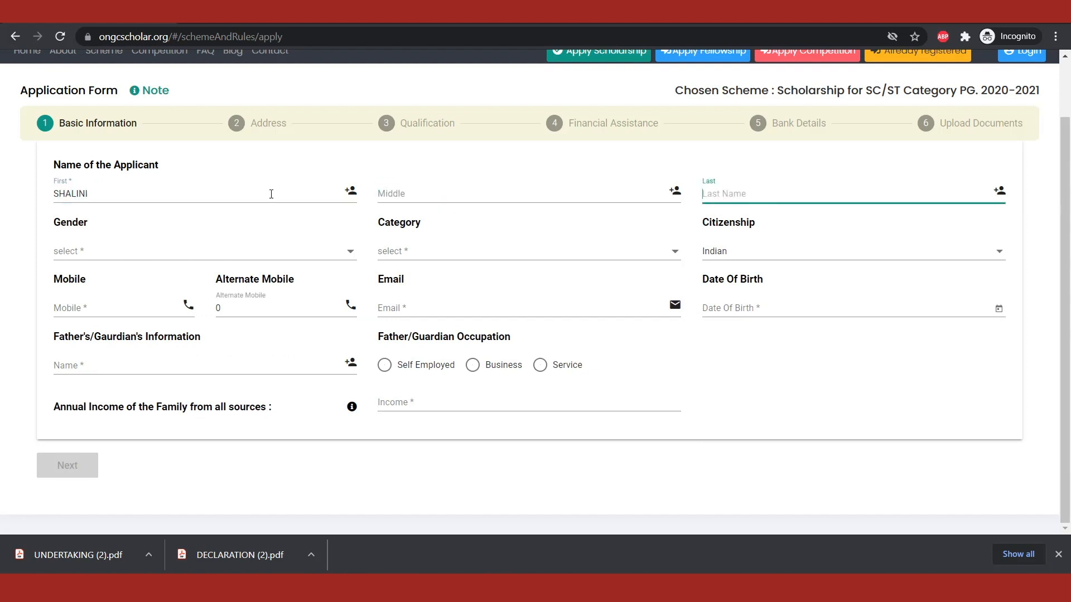
key(Tab)
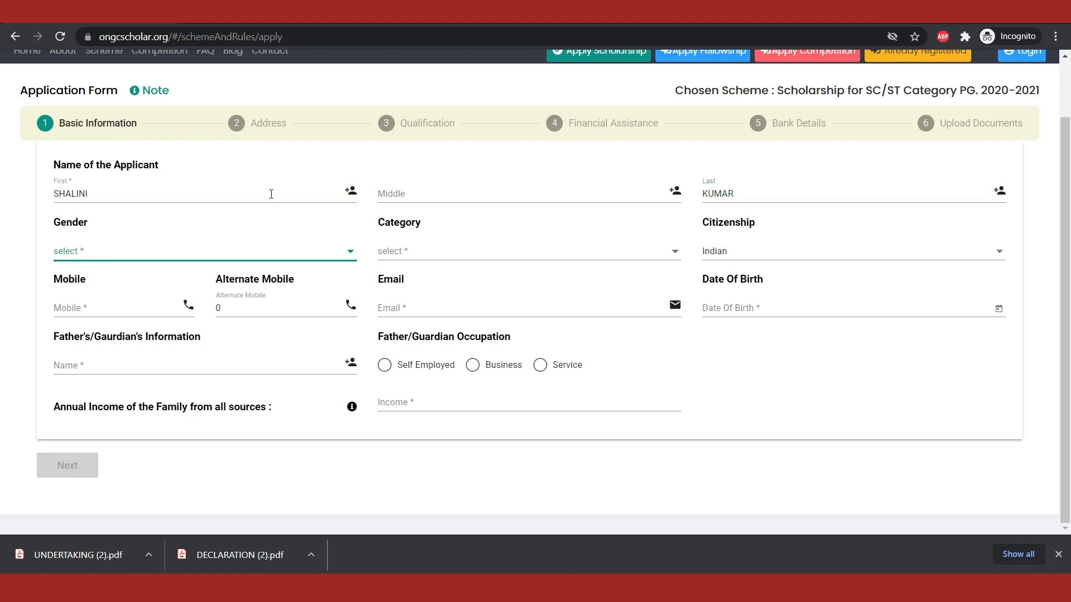
Step: Set the applicant's gender to Female and category to ST
click(282, 254)
click(118, 285)
click(401, 251)
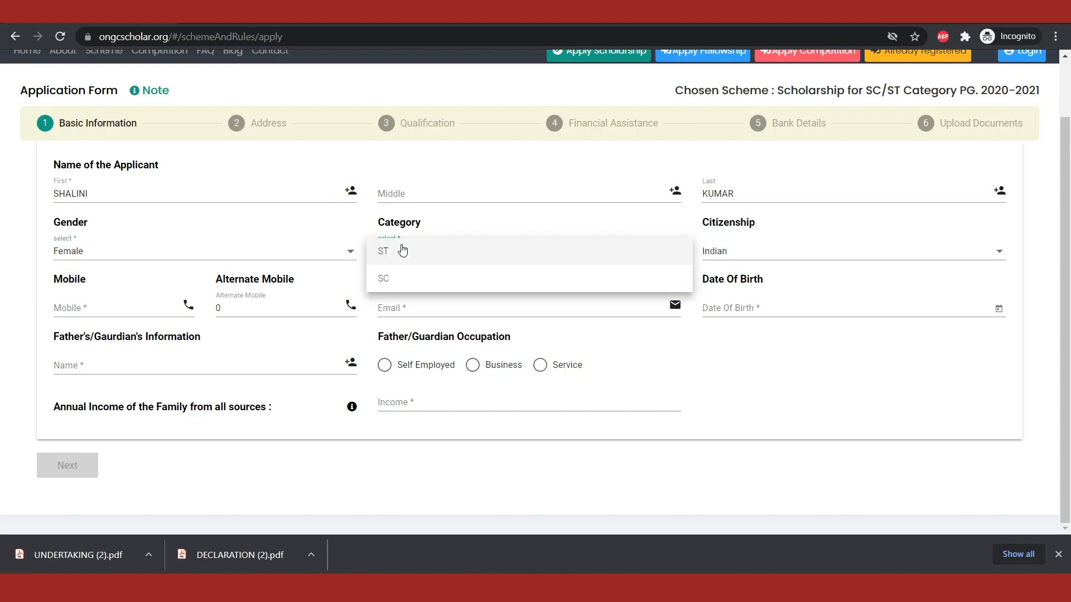
click(407, 258)
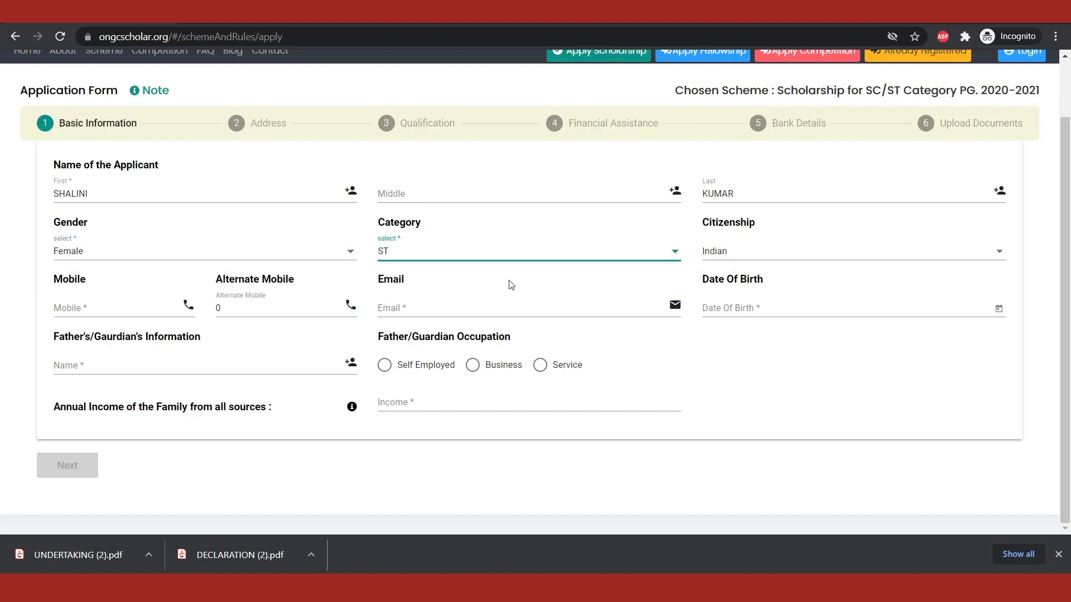
Step: Enter the applicant's mobile number, alternate mobile number and e-mail address
click(128, 307)
text(9876543210)
key(Tab)
text(123456789)
click(448, 313)
Step: Choose the applicant's date of birth in the calendar
click(770, 309)
click(741, 74)
click(863, 74)
click(829, 117)
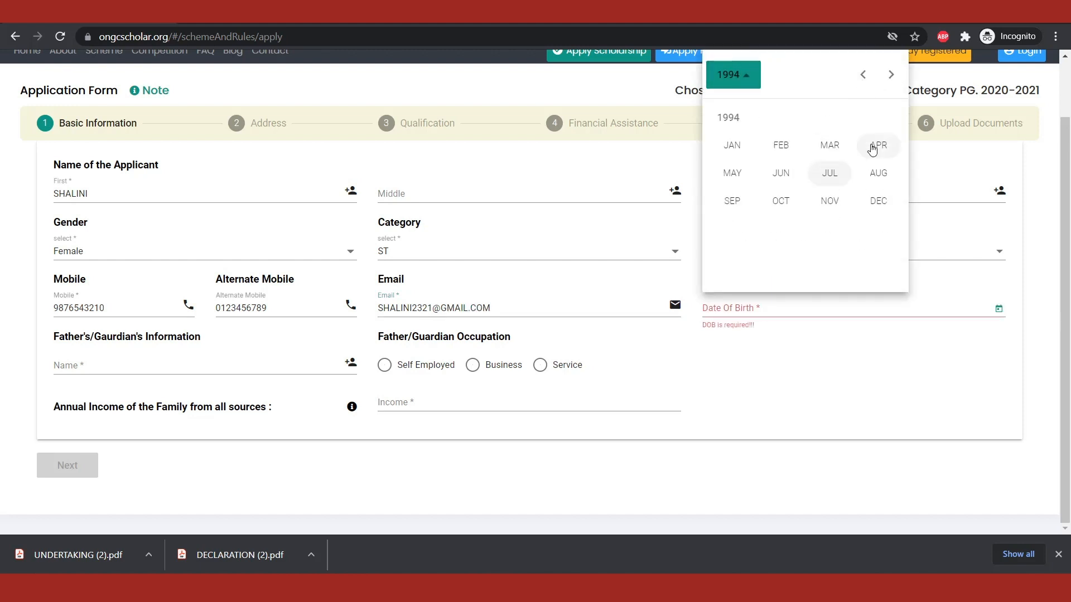
click(873, 146)
Step: Enter the father's full name and set the father/guardian occupation to Self Employed
click(173, 366)
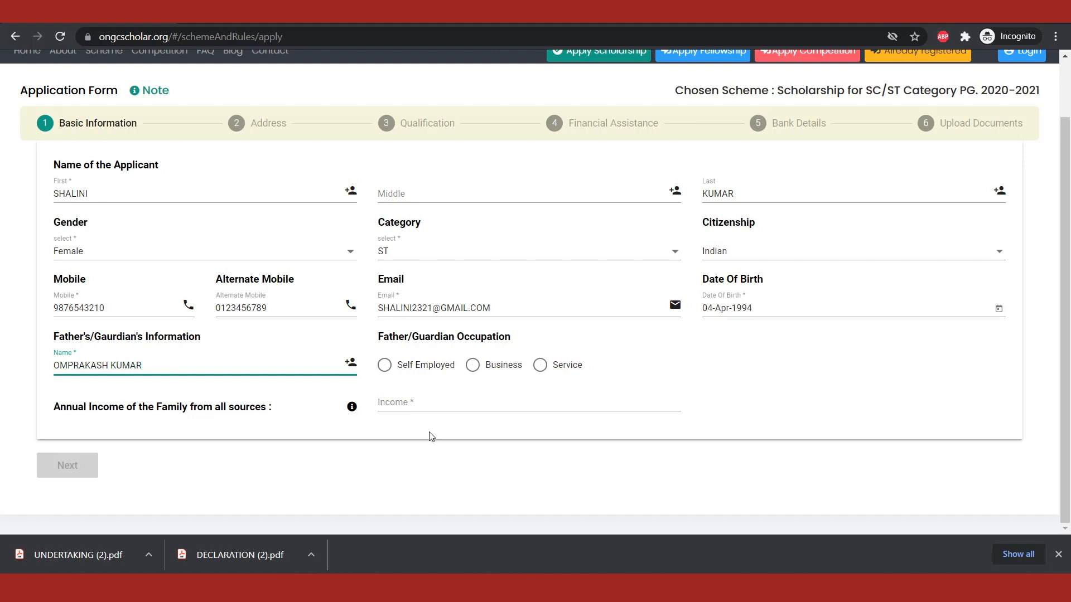
click(422, 373)
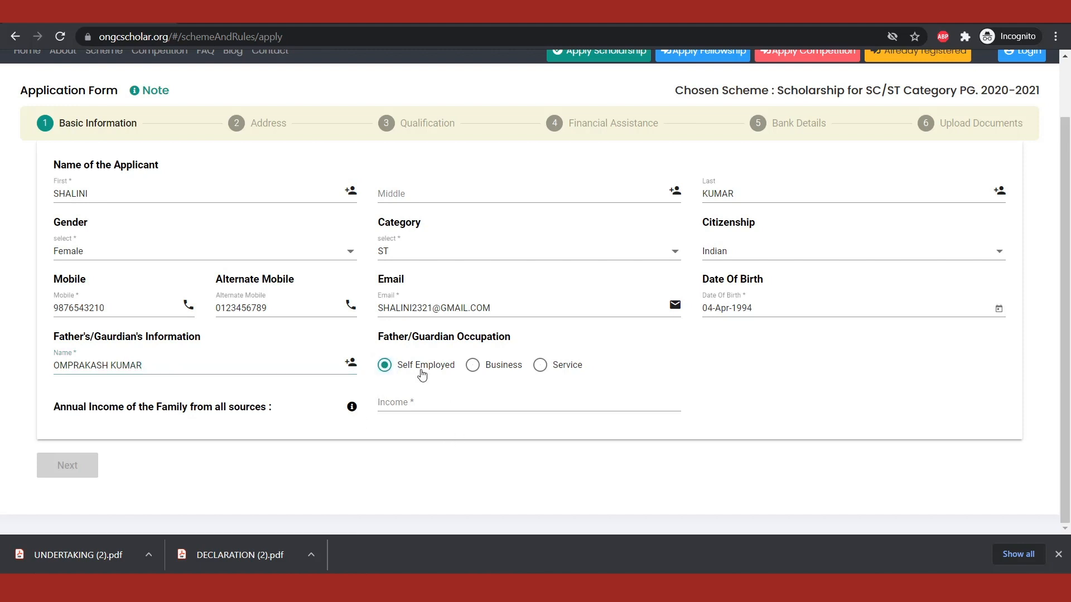
Step: Set the family's annual income to 320000 and continue to the Address section
click(411, 403)
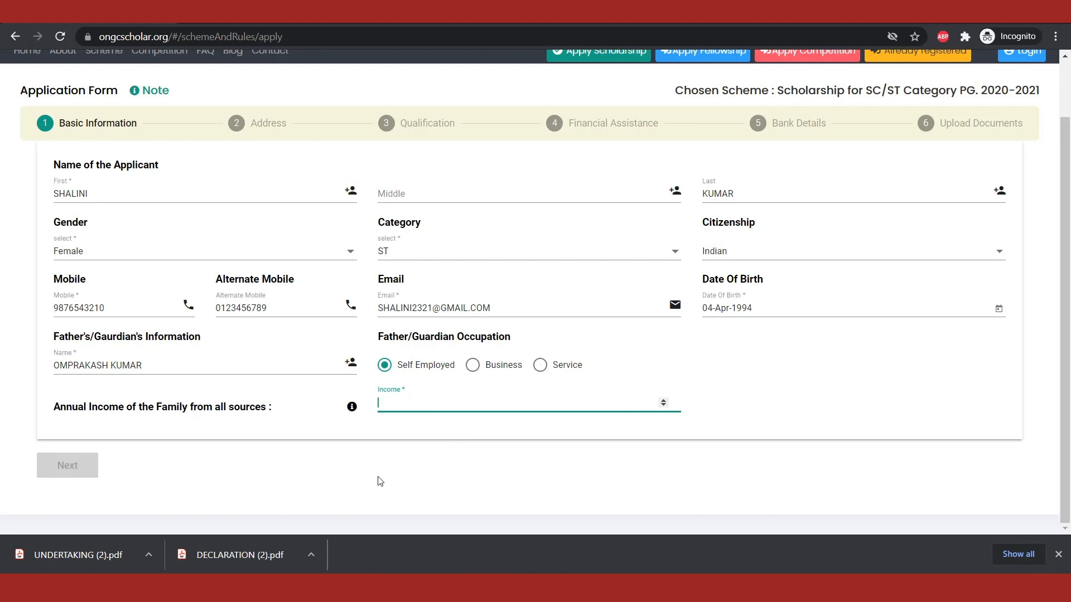
text(320000)
mouse_move(356, 410)
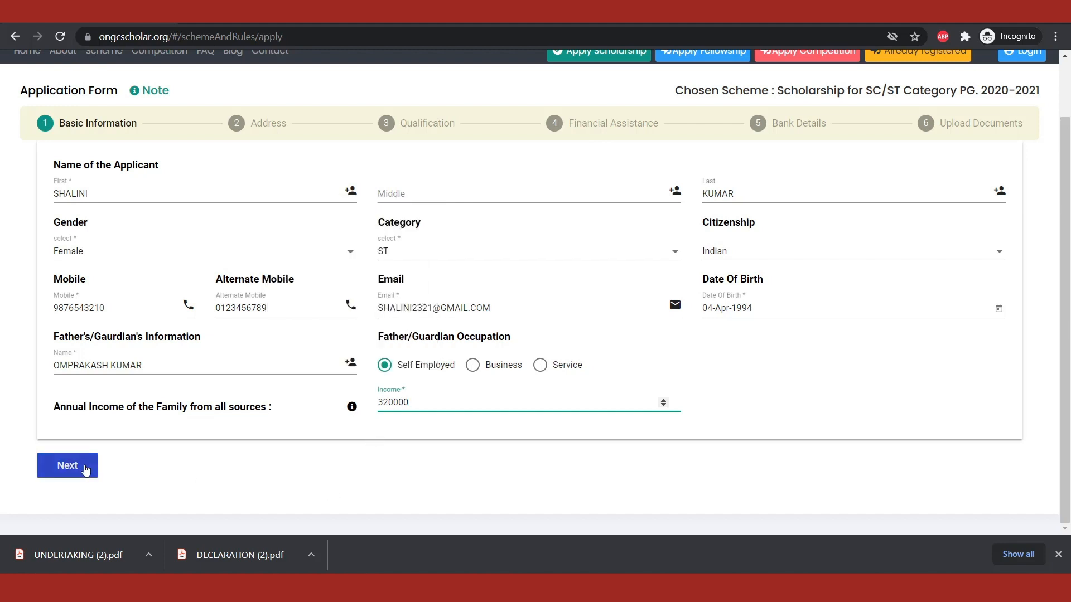
click(86, 471)
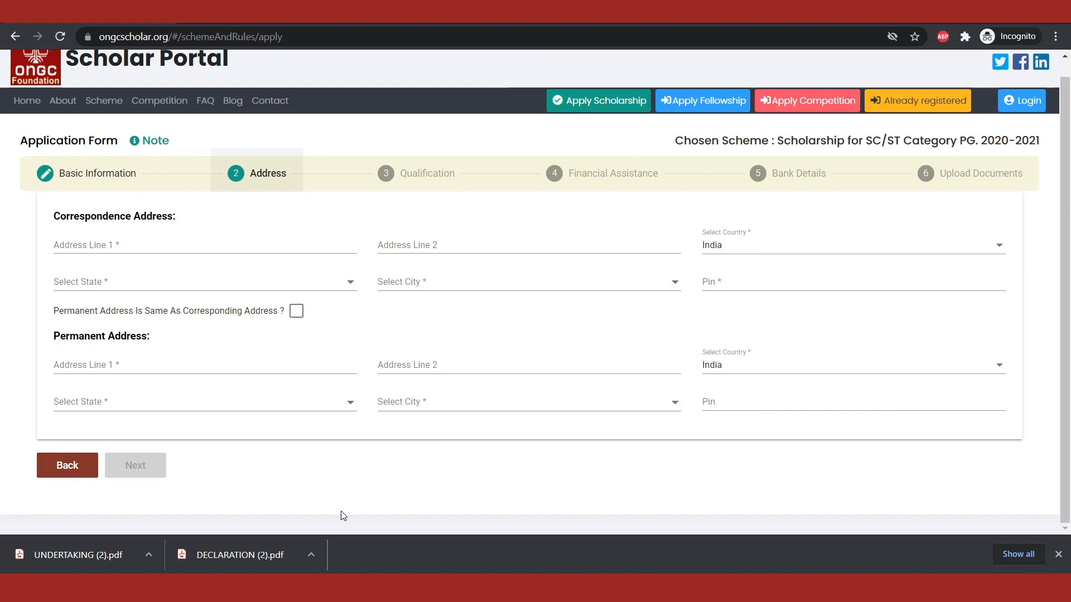
Step: Fill in both lines of the applicant's correspondence address
click(148, 245)
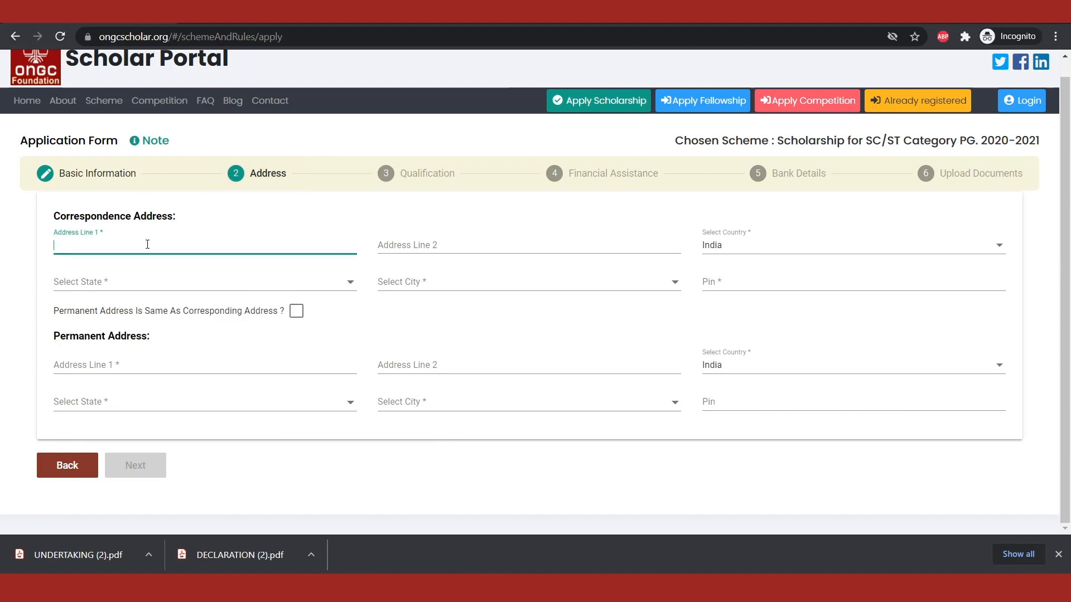
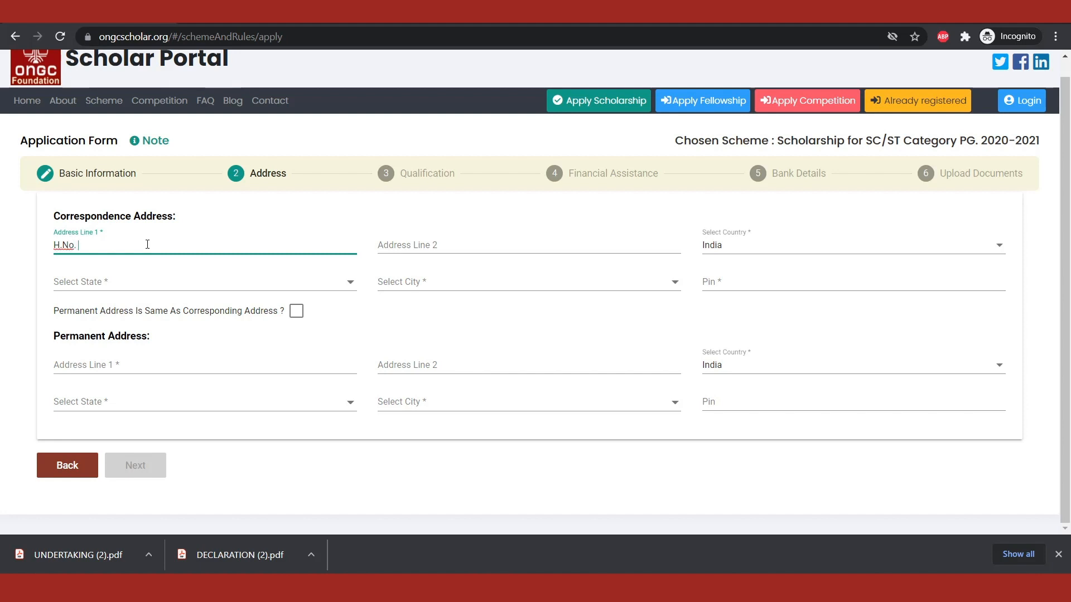
key(Tab)
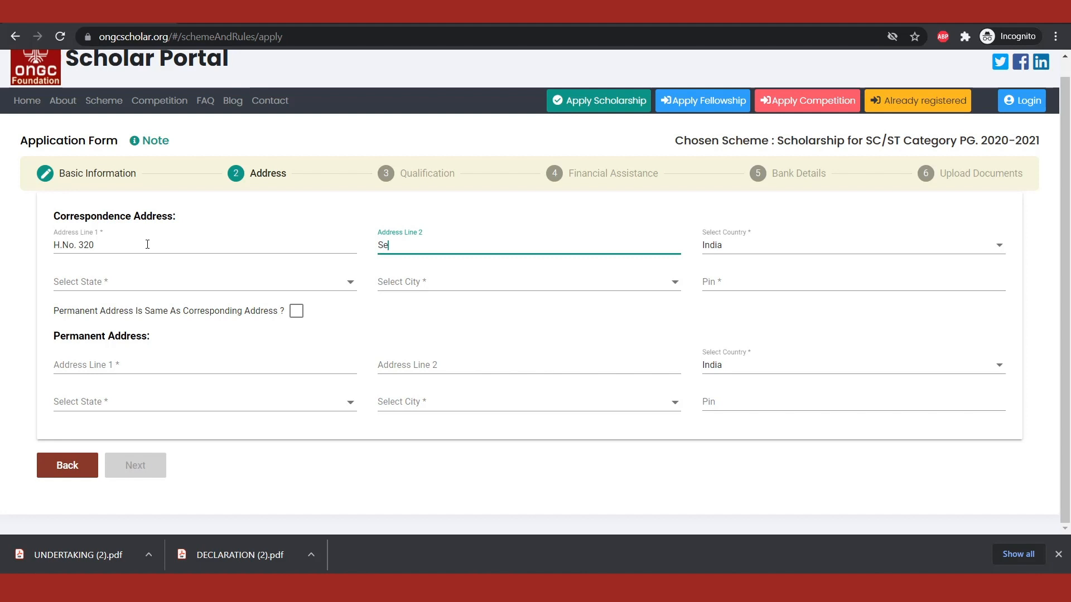
key(Tab)
Step: Choose the applicant's state and city for the correspondence address
click(73, 288)
scroll(178, 343, down, 5)
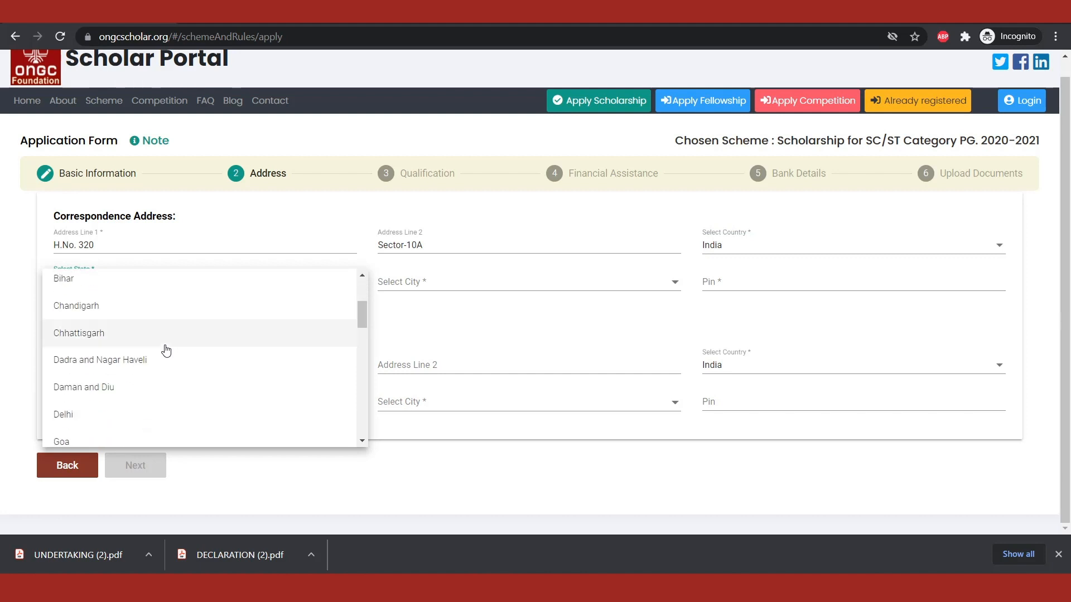
click(114, 357)
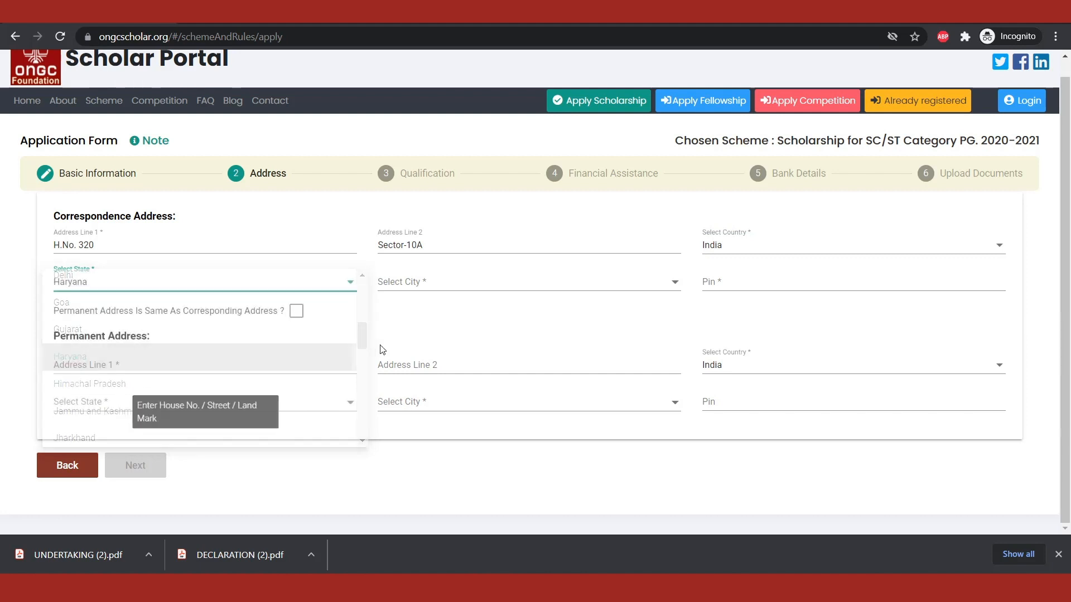
click(414, 283)
click(400, 419)
Step: Enter the correspondence address's postal code, and complete the Address section with the permanent address marked as the same
click(720, 283)
text(121001)
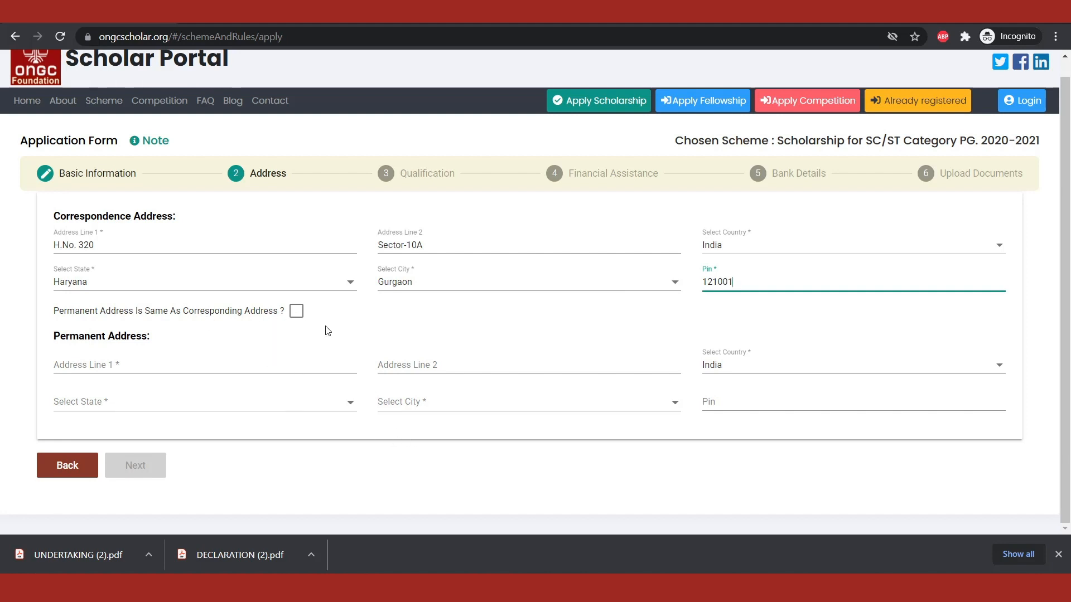
click(296, 311)
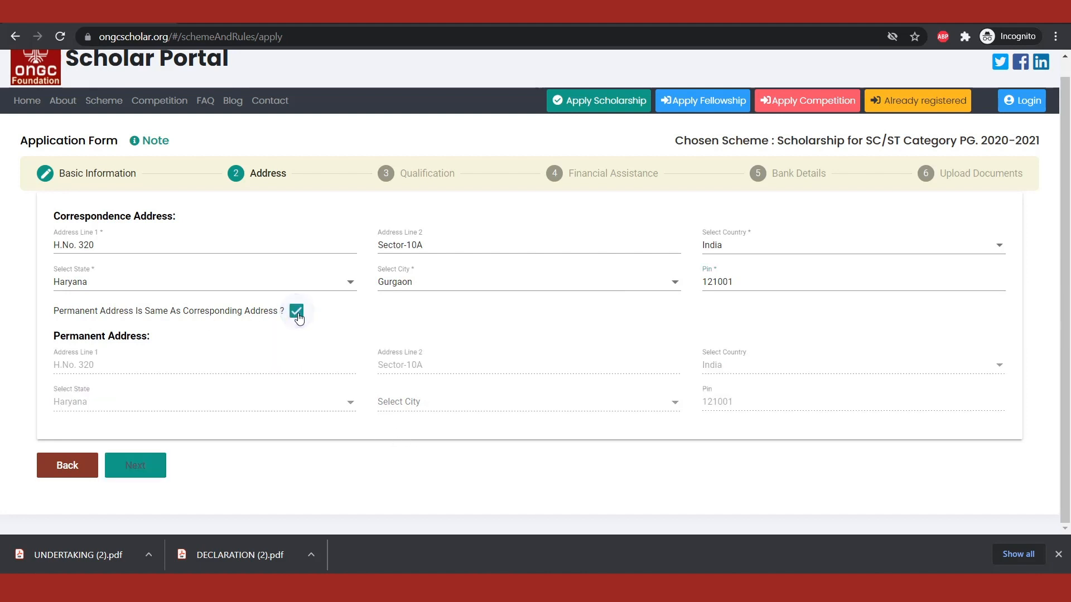
click(132, 470)
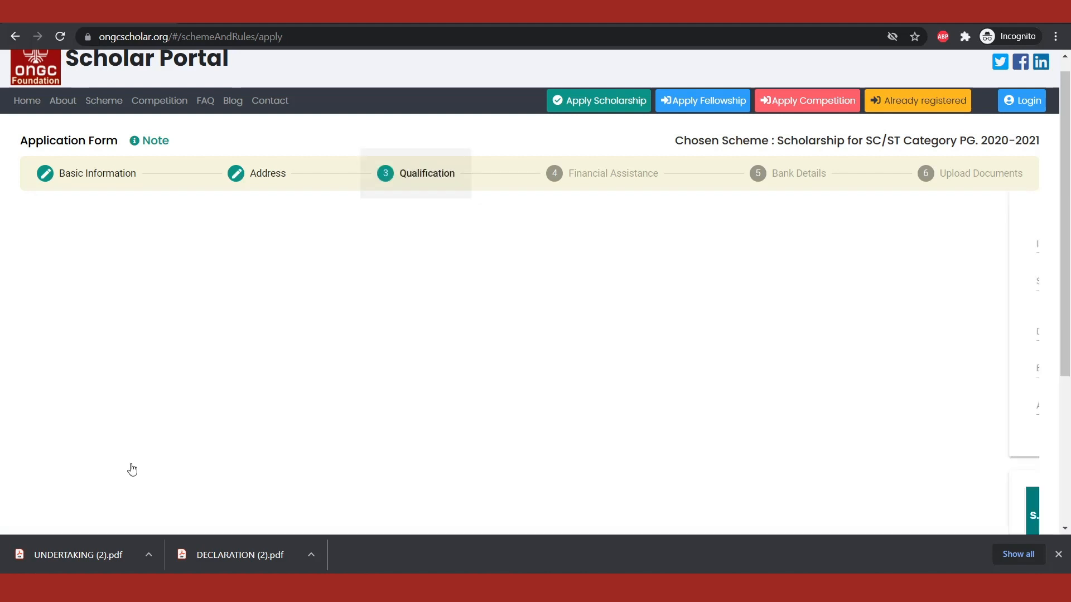
Step: Enter Maharishi Dayanand University as the name of the institute being attended
click(170, 243)
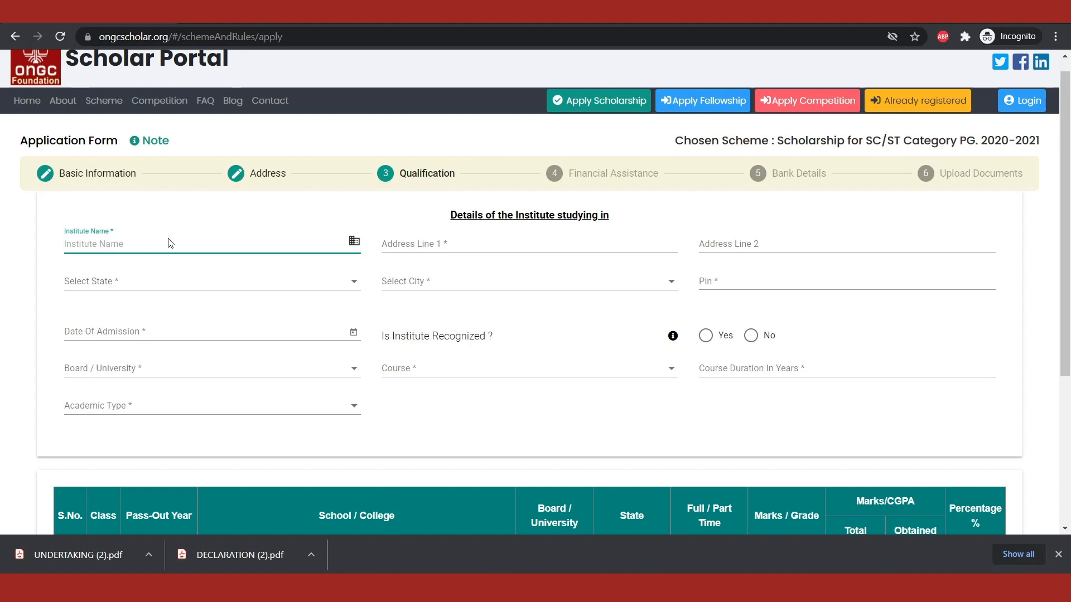
text(Maha)
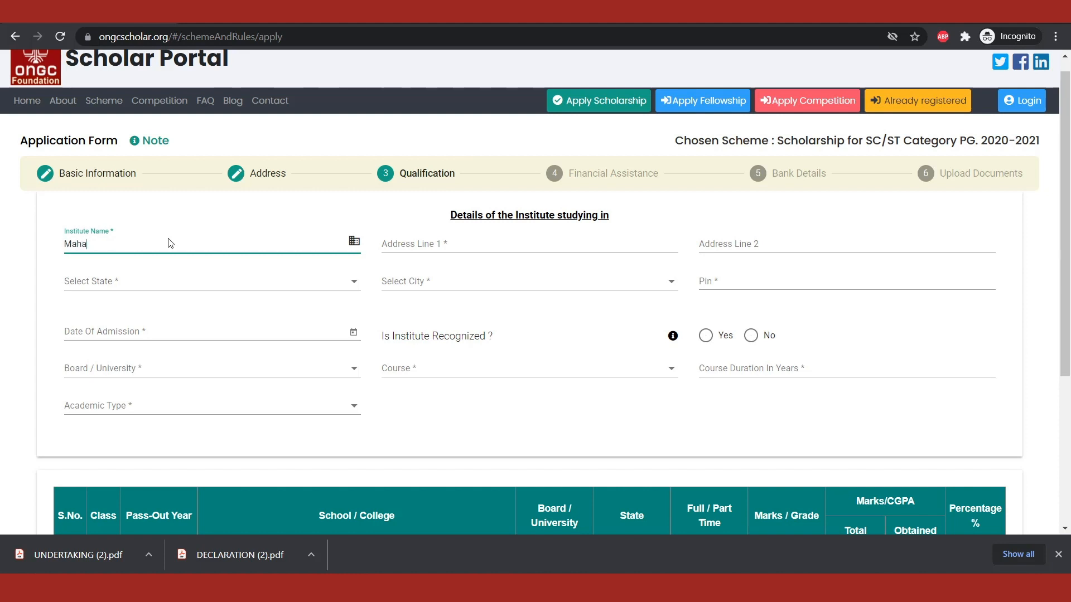
text(rishi Dayanand Univers)
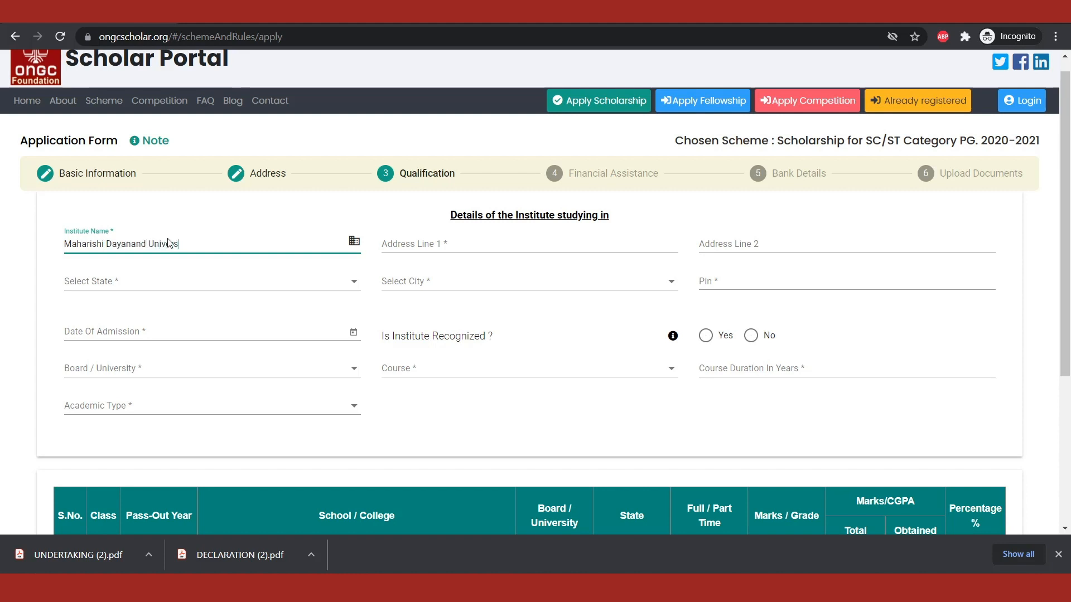
text(ity)
Step: Fill in the institute's address lines with "Delhi Road" and "Near Delhi Bypass"
click(406, 244)
text(Delhi Road)
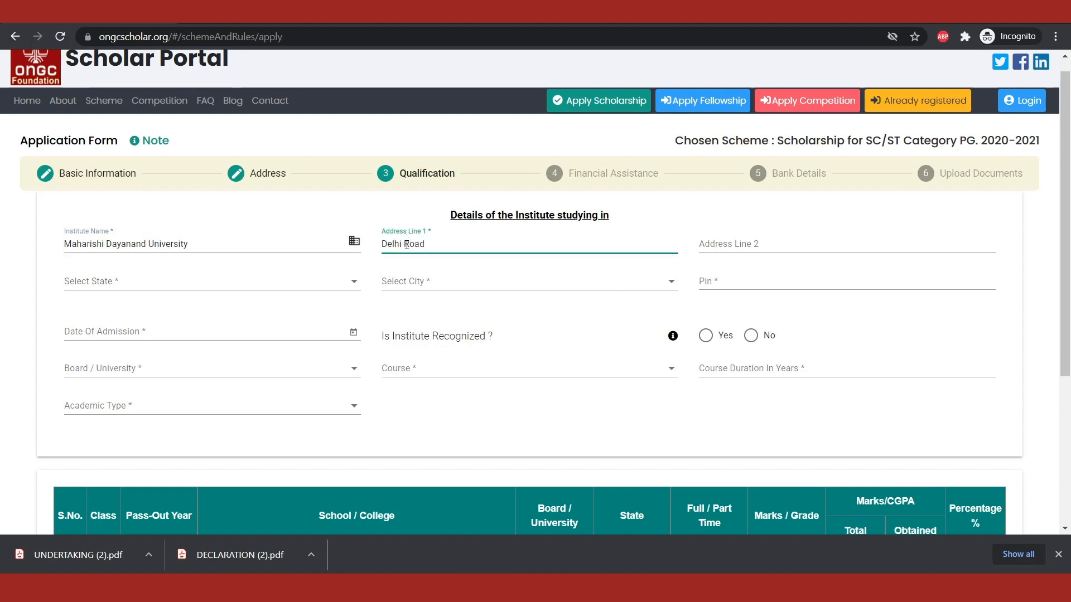
key(Tab)
text(Near Delhi Bypass)
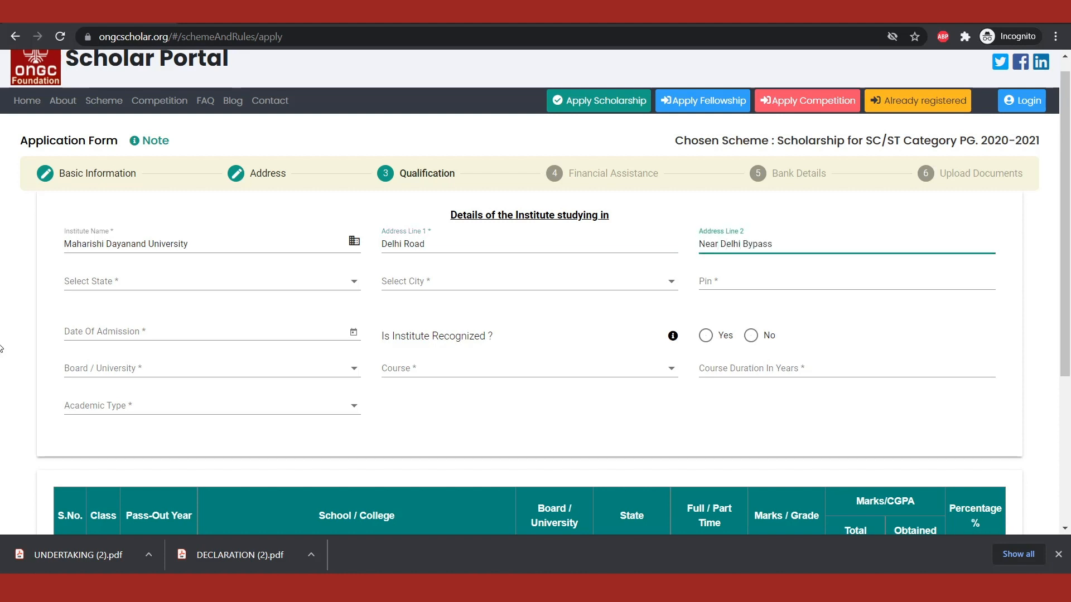
Step: Set the institute's state to Haryana, its city to Rohtak and its postal code to 124001
click(211, 285)
scroll(176, 371, down, 3)
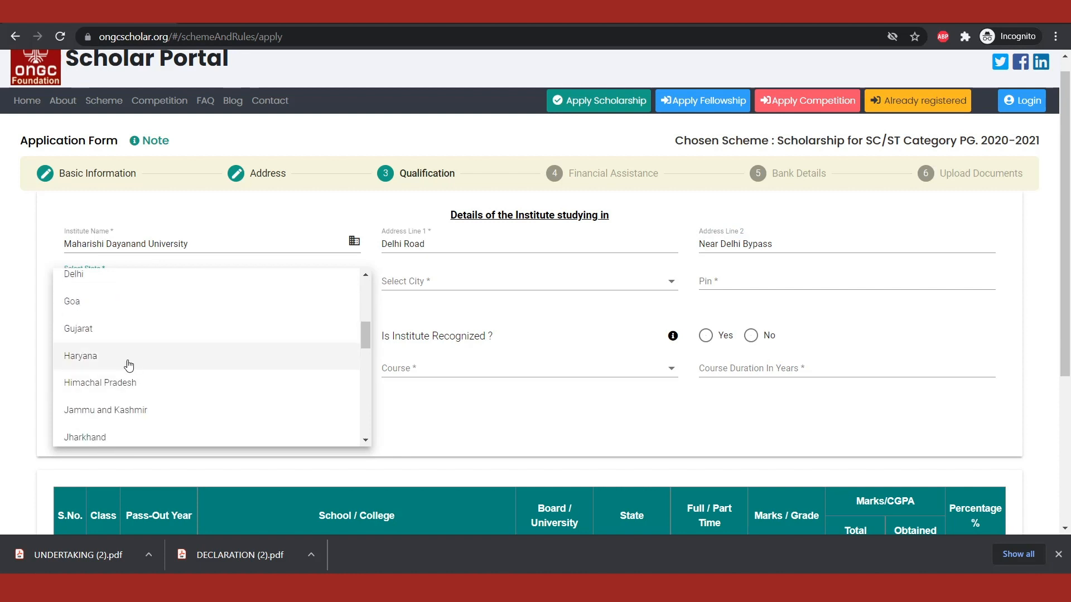
click(124, 360)
click(397, 280)
scroll(418, 391, down, 2)
scroll(412, 360, down, 5)
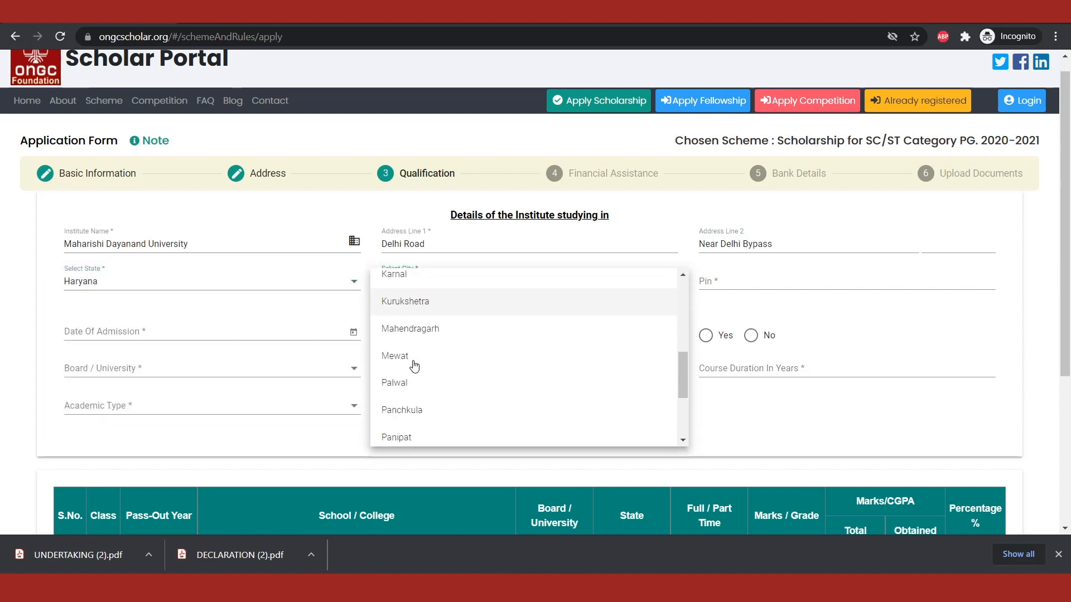
click(401, 417)
click(733, 282)
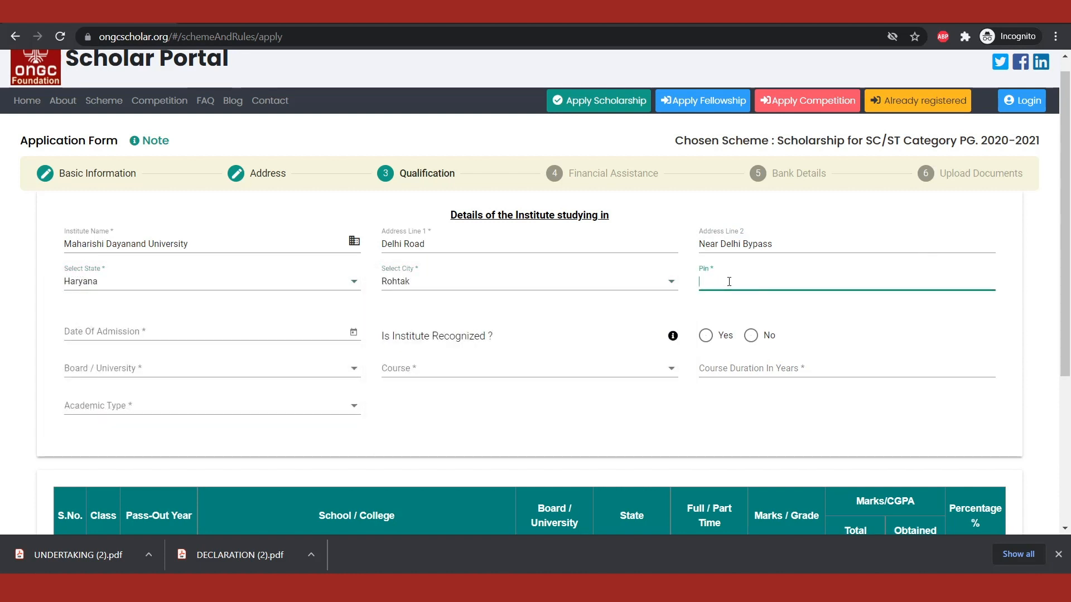
text(124001)
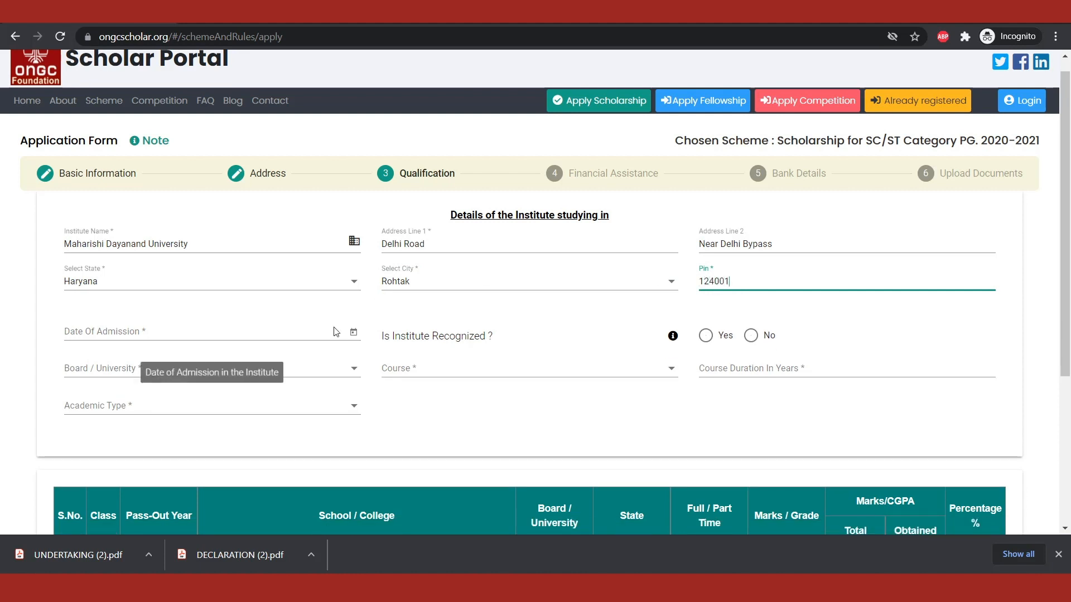
Step: Set the institute's date of admission to 15-Apr-2020 and mark the institute as recognized
click(354, 332)
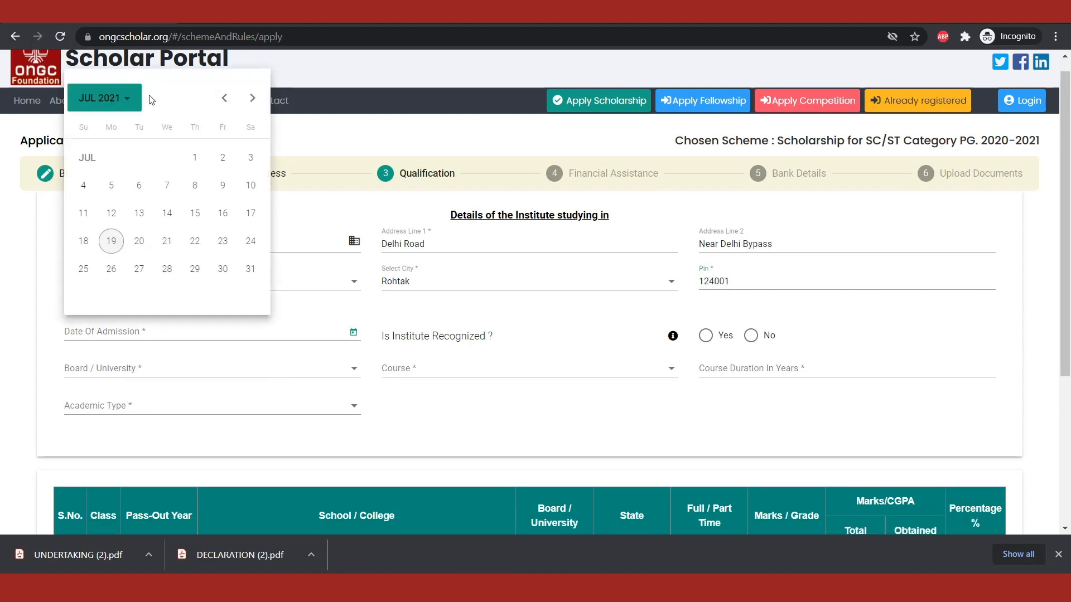
click(114, 98)
click(92, 169)
click(234, 169)
click(167, 215)
click(706, 337)
Step: Choose State Government as the institute's board or university and Geology as the course
click(280, 372)
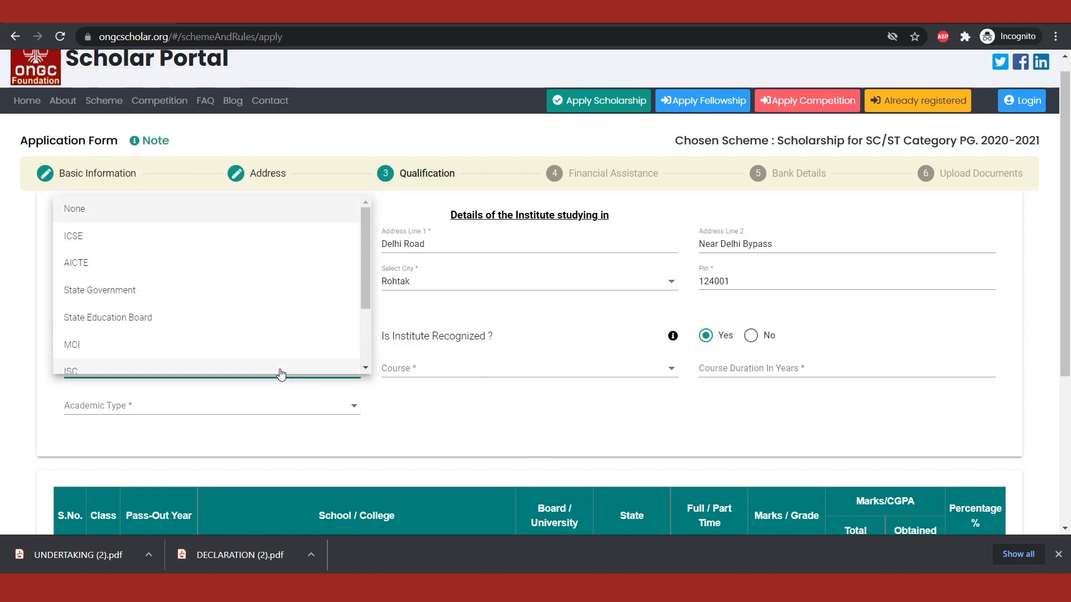
click(263, 306)
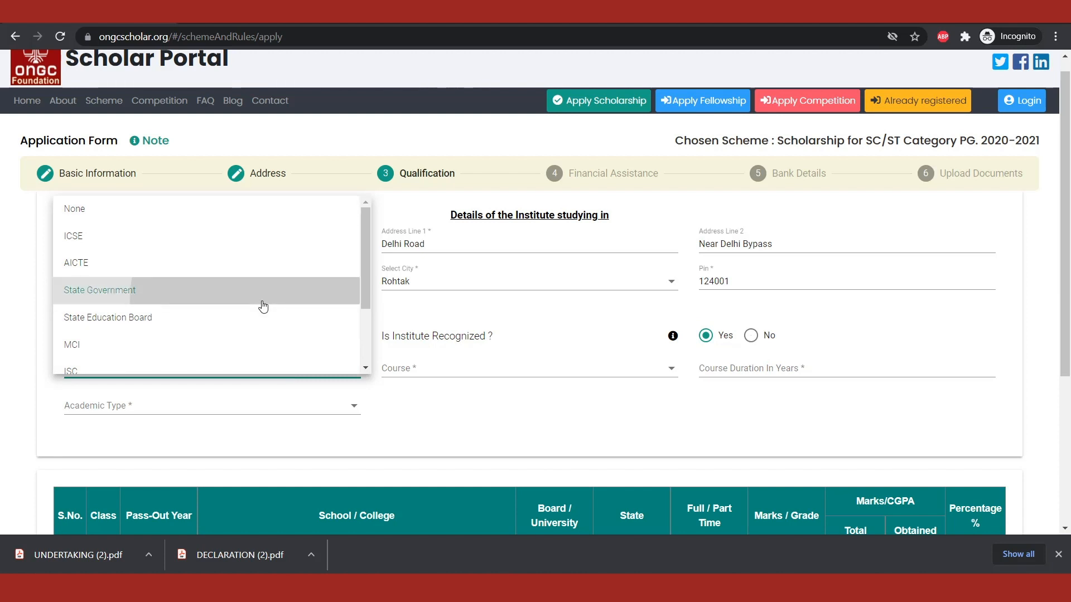
click(434, 372)
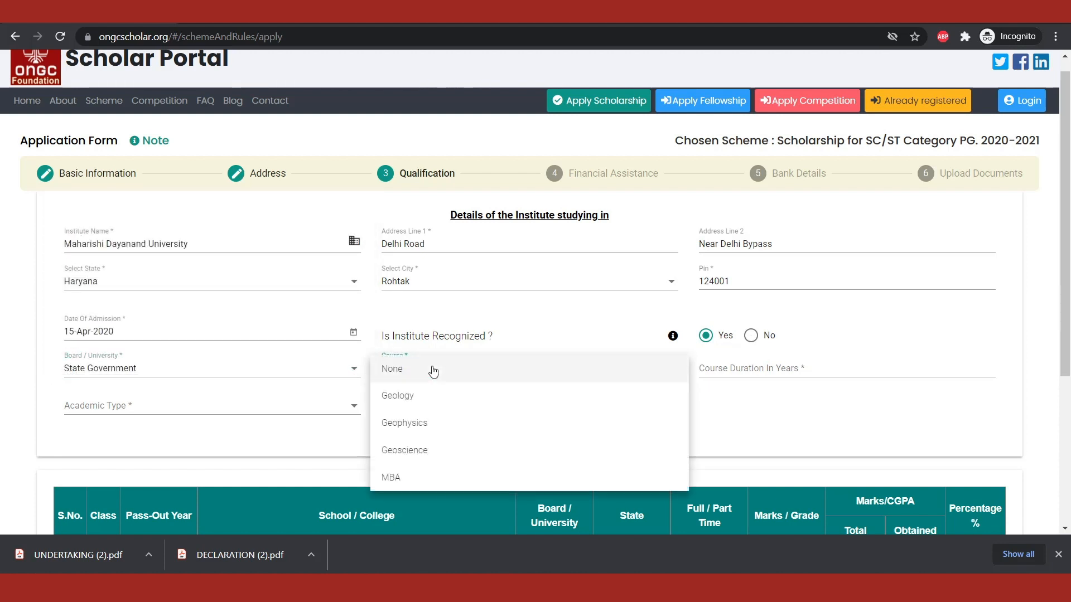
click(431, 400)
Step: Set the course duration to 3 years and the academic type to Semester
click(747, 370)
text(3)
click(666, 425)
click(121, 412)
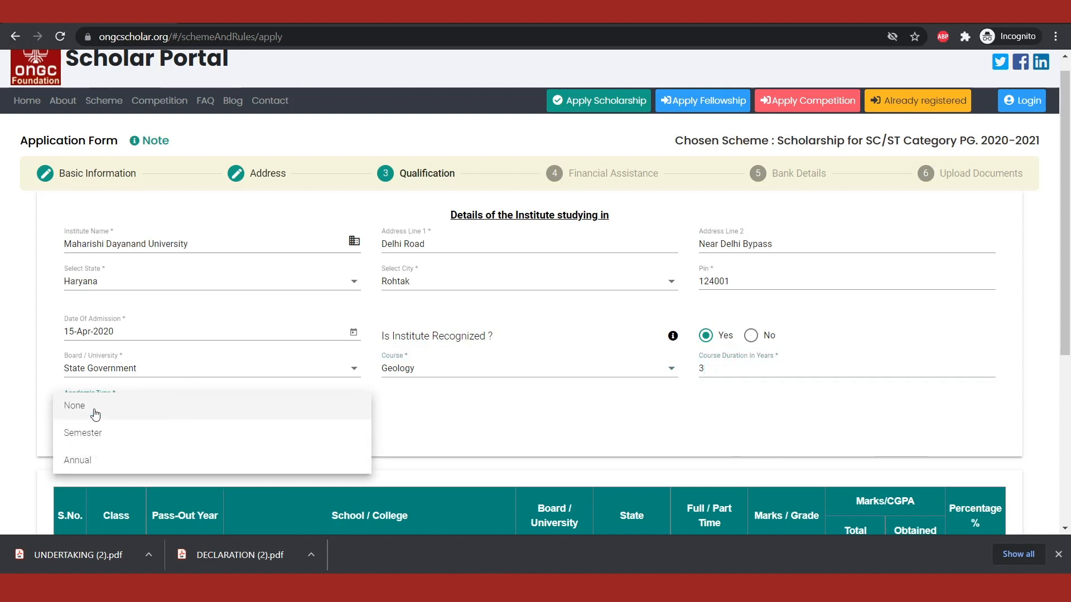
click(81, 433)
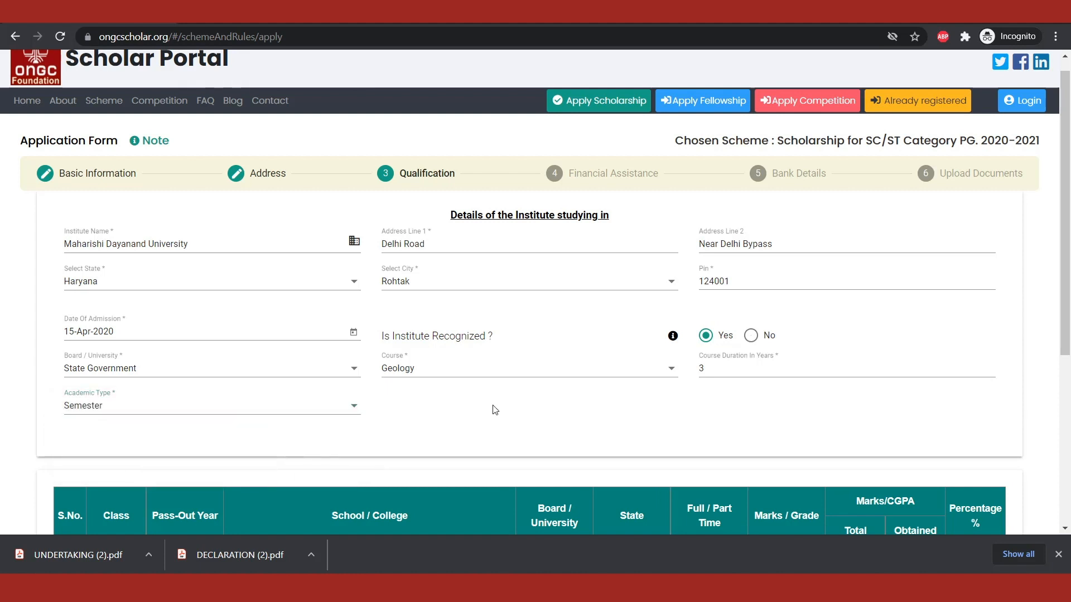
Step: Set the Xth class pass-out year to 2014 and the school name to Pratap Public School
scroll(495, 410, down, 5)
click(196, 300)
scroll(167, 380, down, 3)
click(165, 384)
click(253, 290)
text(Pratap Public School)
Step: Set the Xth class board to C.B.S.E, state to Haryana and study mode to Full Time
click(552, 295)
click(550, 382)
click(630, 292)
scroll(635, 363, down, 2)
click(625, 379)
click(717, 292)
click(706, 292)
Step: Enter the Xth class marks as 500 total and 460 obtained
click(839, 287)
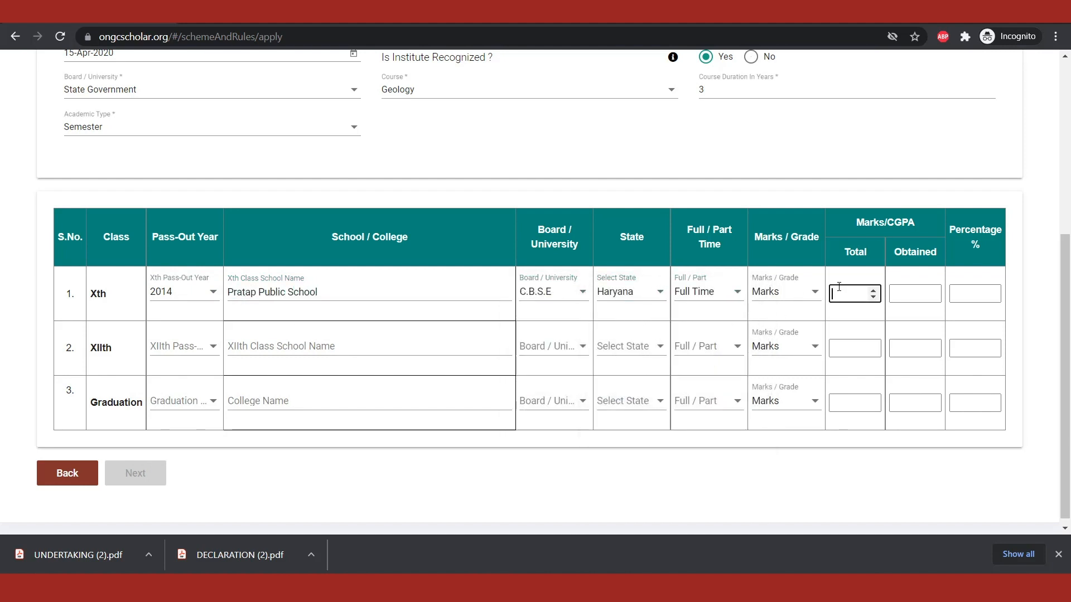
text(500)
key(Tab)
text(460)
Step: Set the XIIth class pass-out year to 2016 and the school name to Pratap Public School
click(201, 347)
scroll(198, 376, down, 2)
click(198, 449)
click(306, 346)
text(Pratap Public School)
Step: Set the XIIth class board to C.B.S.E, state to Haryana and study mode to Full Time
click(537, 348)
scroll(537, 446, down, 2)
click(538, 478)
click(625, 347)
scroll(611, 446, down, 2)
click(611, 446)
click(718, 349)
click(709, 348)
Step: Enter the XIIth class marks as 500 total and 476 obtained
click(853, 348)
text(500)
key(Tab)
text(476)
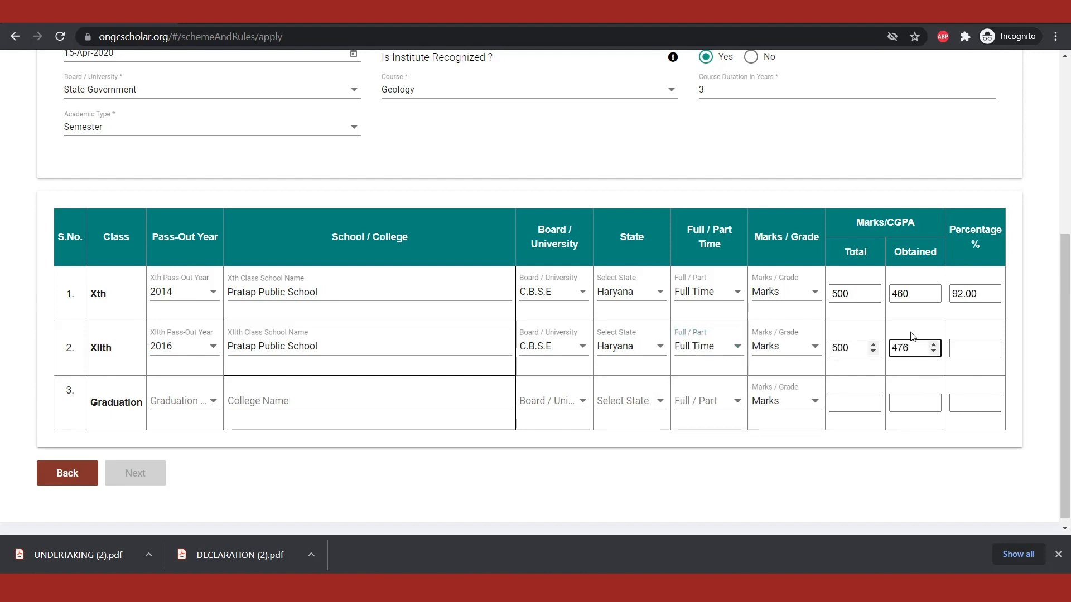
Step: Set the graduation pass-out year to 2020 and the college name to Radaur College Of Engineering
click(184, 401)
click(184, 298)
click(297, 403)
text(Radaur College Of Engineering)
Step: Set the graduation board to State Government, state to Haryana and study mode to Full Time
click(558, 403)
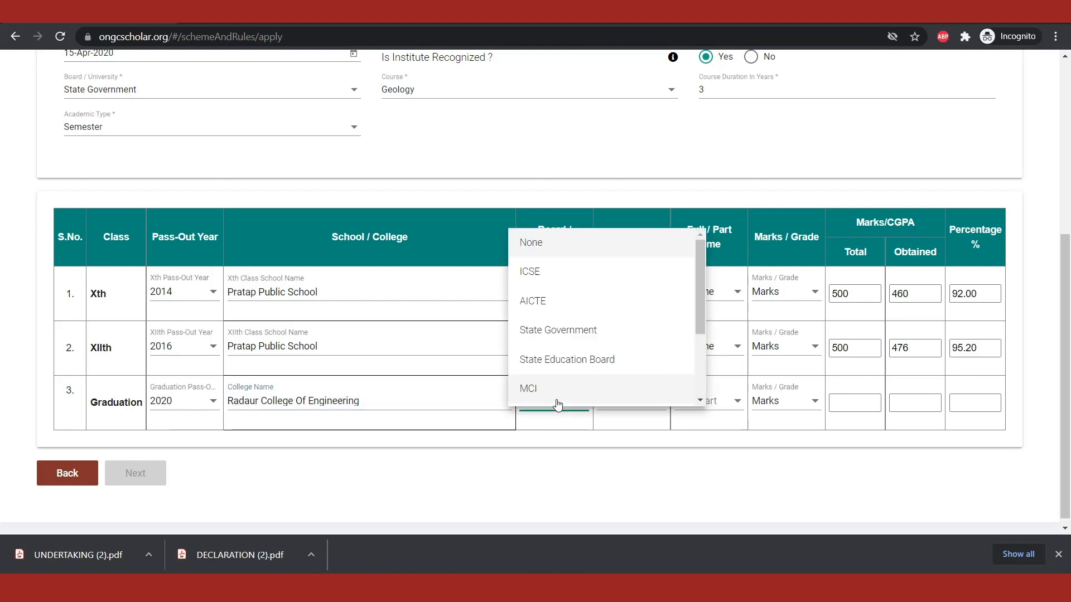
click(571, 338)
click(633, 401)
scroll(643, 372, down, 4)
click(646, 348)
click(724, 411)
click(694, 461)
Step: Enter the graduation marks as 3600 total and 3454 obtained, and complete the Qualification section
click(853, 403)
text(3600)
click(912, 402)
text(3454)
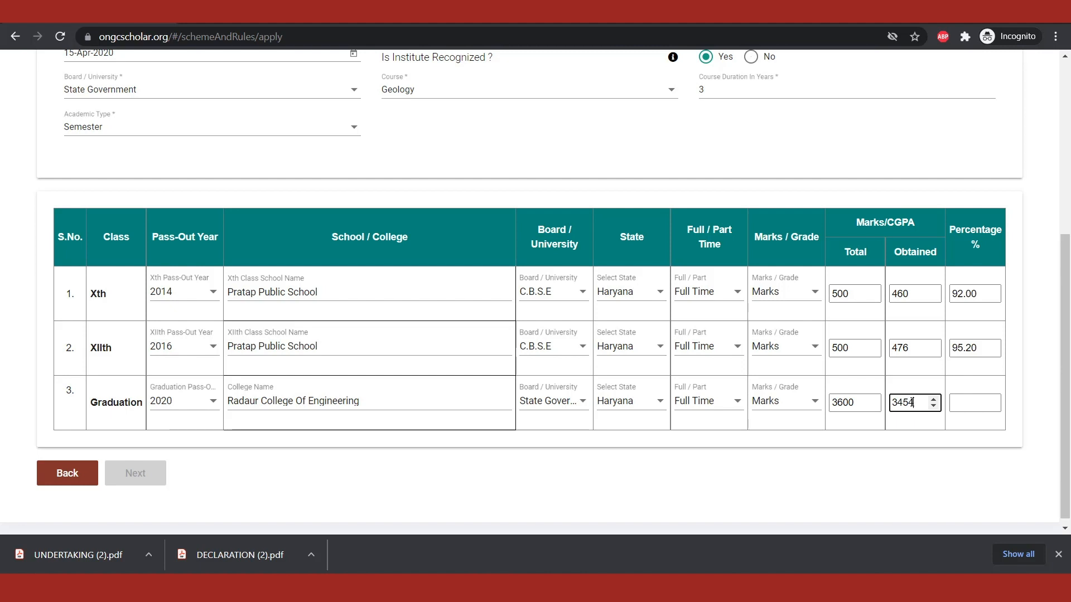
click(869, 471)
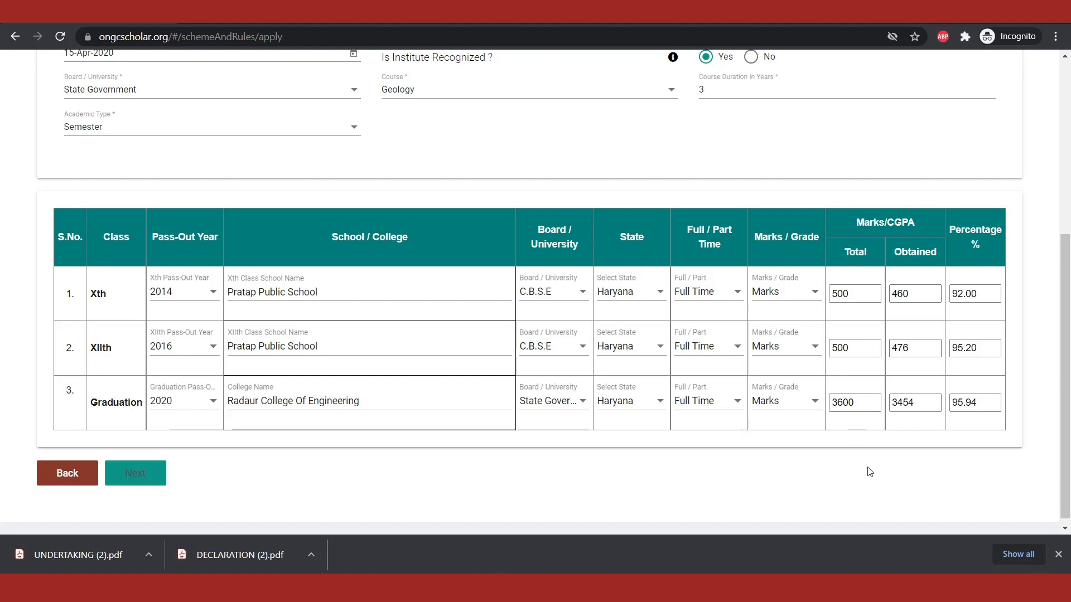
click(134, 474)
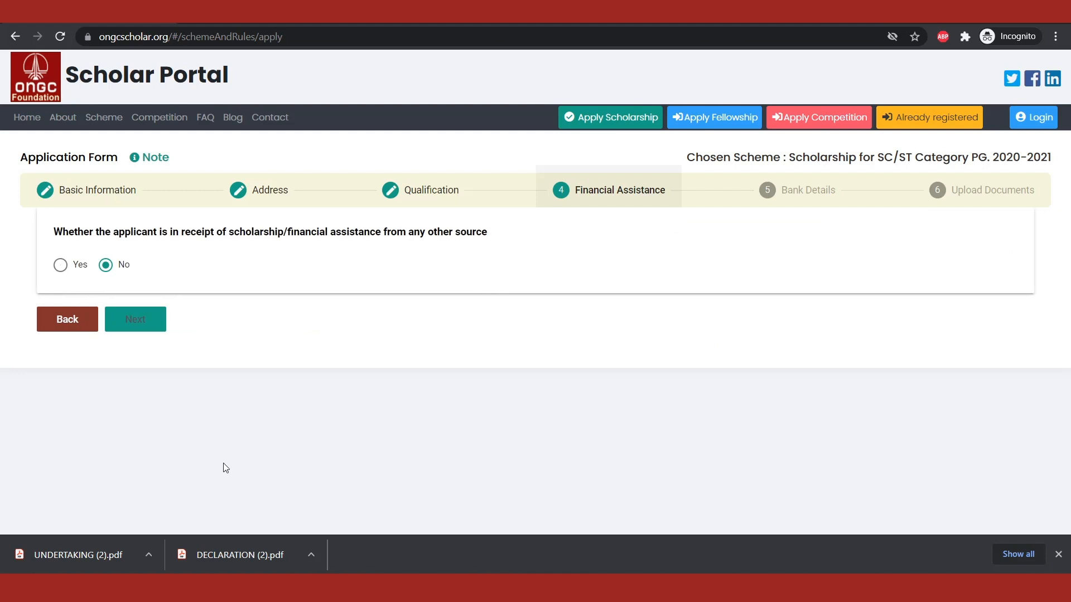
Step: Try declaring a State Govt. Tution Fees Waiver as other financial assistance, and return the answer to No
click(157, 333)
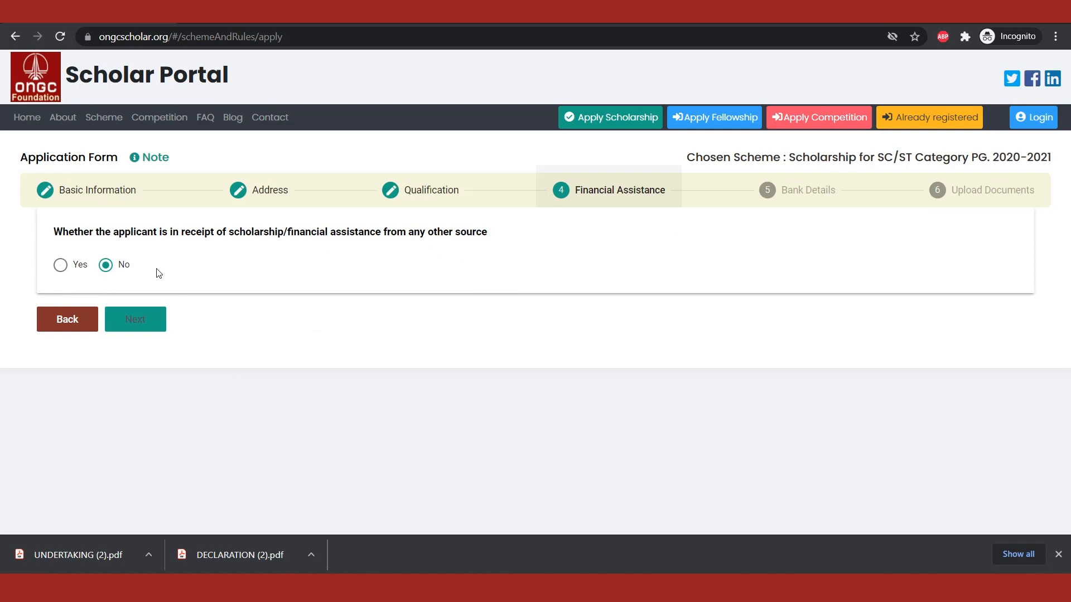
click(61, 265)
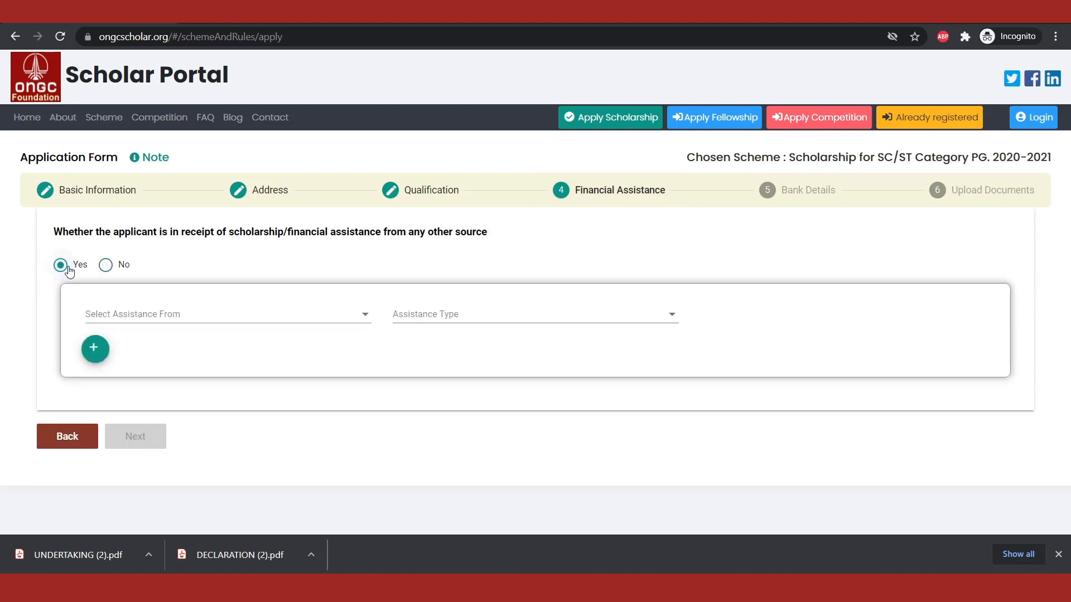
click(136, 313)
click(132, 342)
click(401, 316)
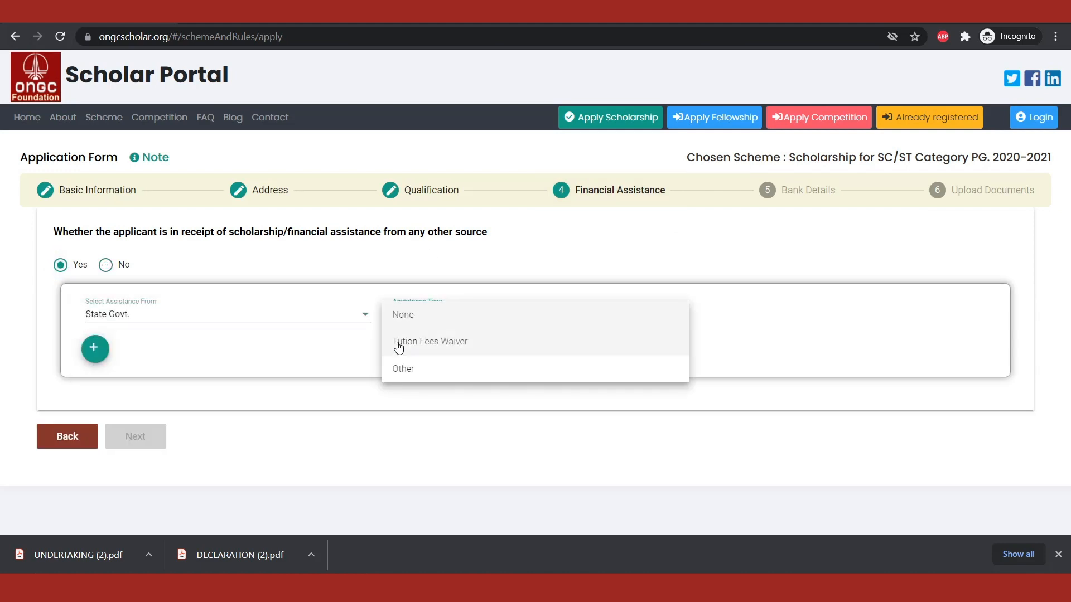
click(398, 345)
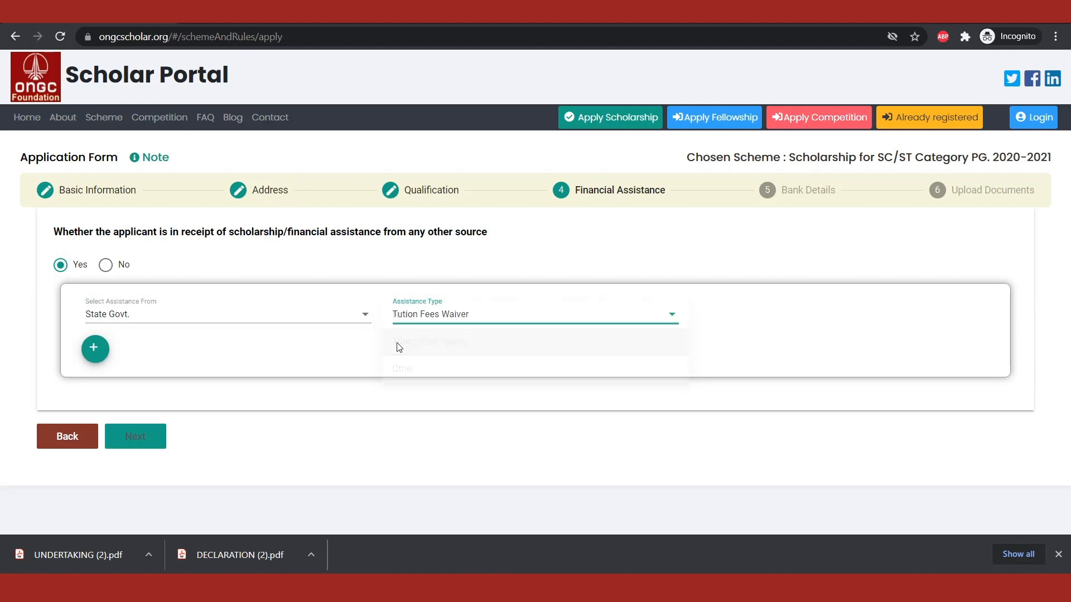
click(106, 265)
Step: Proceed to the bank details and set the bank to STATE BANK OF INDIA with the branch name New Officers Colony
click(156, 329)
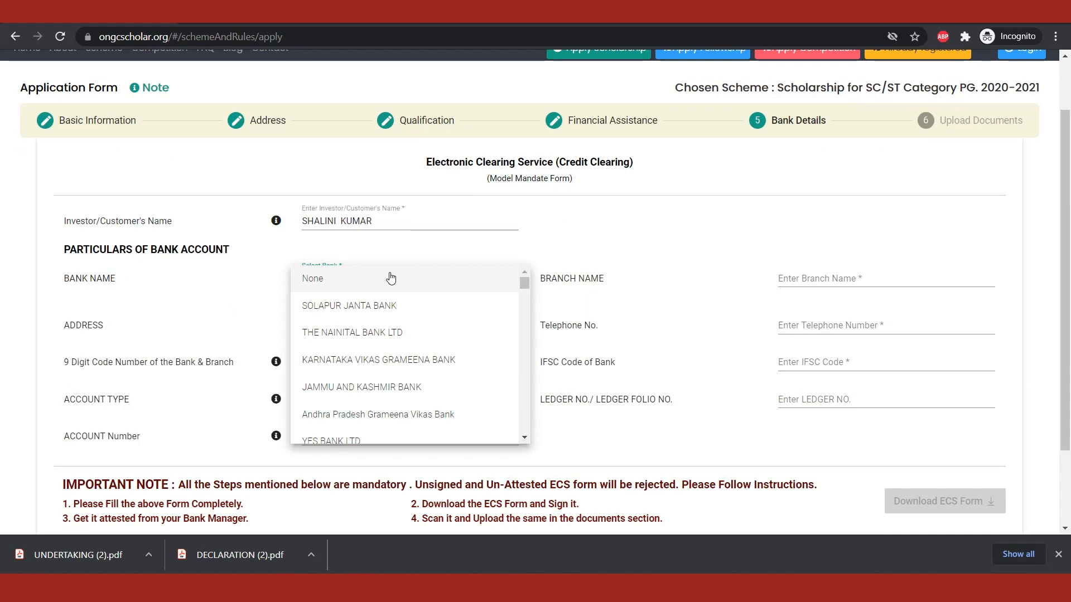
scroll(374, 357, down, 15)
click(375, 364)
click(821, 278)
text(Sector Rohini)
triple_click(821, 280)
key(BackSpace)
text(New Officers Colony)
Step: Enter the complete postal address of the bank branch
click(402, 328)
text(State Bank of )
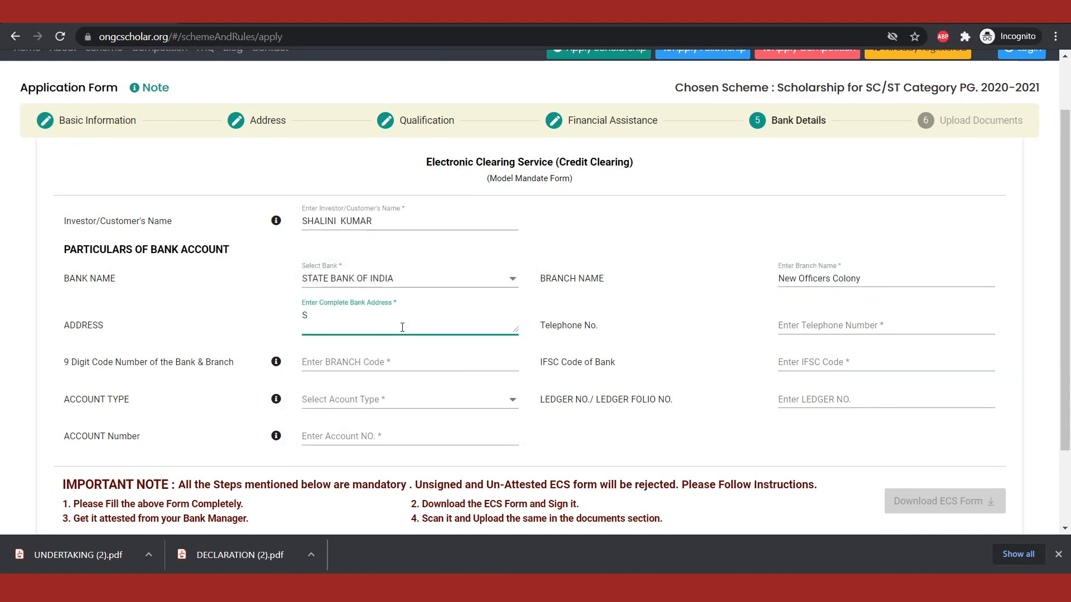
text(India, New Officers Colony, Sector-56, Gurugram)
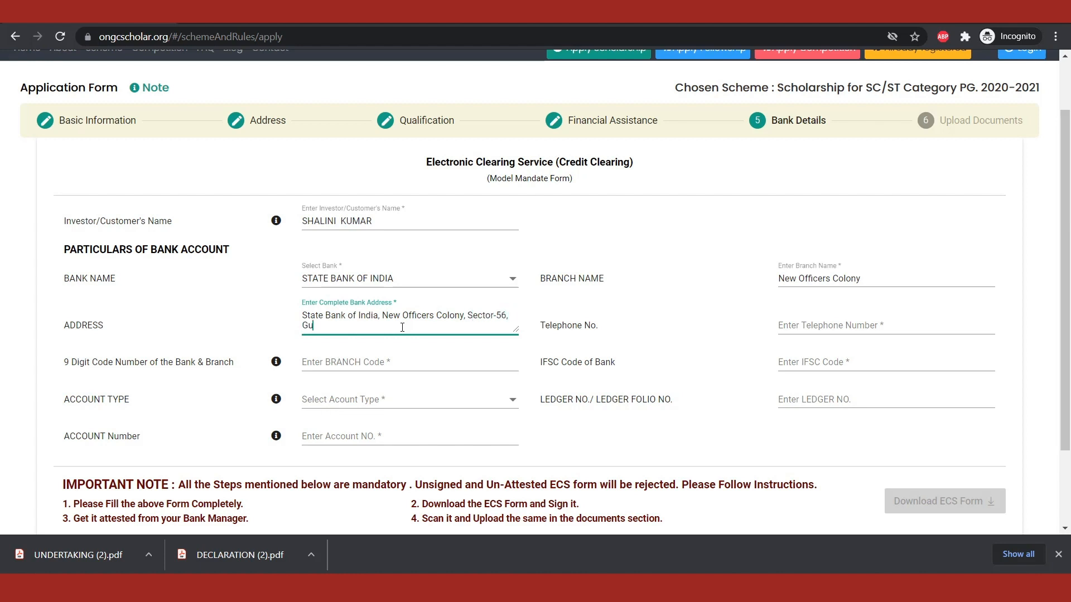
Step: Enter the bank's telephone number, the branch code 213453456 and the IFSC code SBI5472SE
click(804, 325)
text(0123456789)
key(Tab)
text(213453456)
key(Tab)
text(SBI5472SE)
Step: Set the account type to Saving Account and enter the bank account number
click(406, 400)
click(406, 427)
click(406, 438)
text(1234567890)
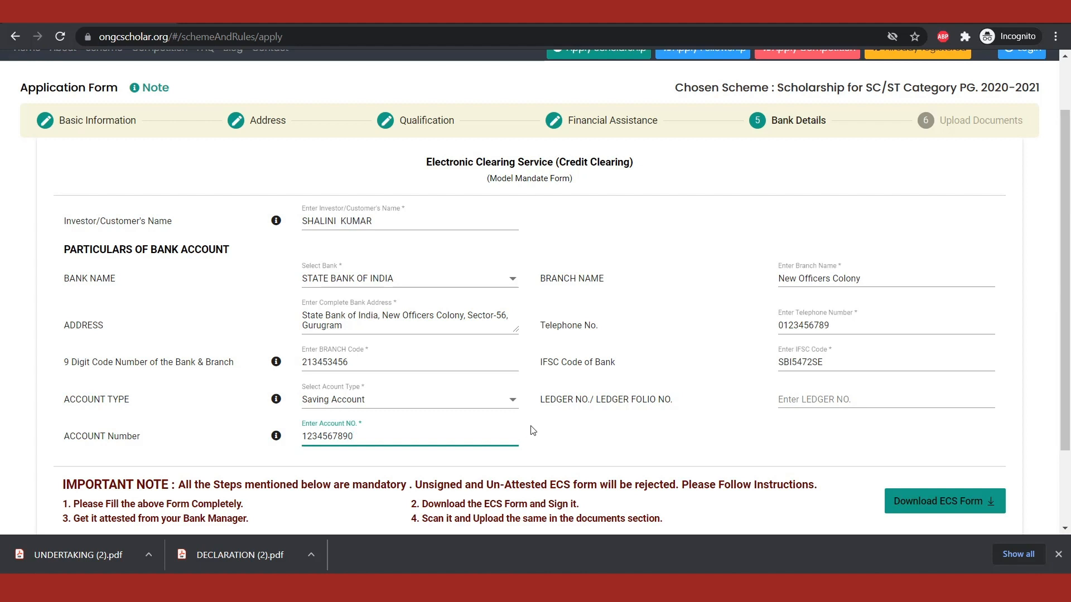
Step: Download the ECS form and proceed to the document upload section
scroll(533, 430, down, 2)
drag(102, 382, 607, 434)
click(698, 427)
click(913, 400)
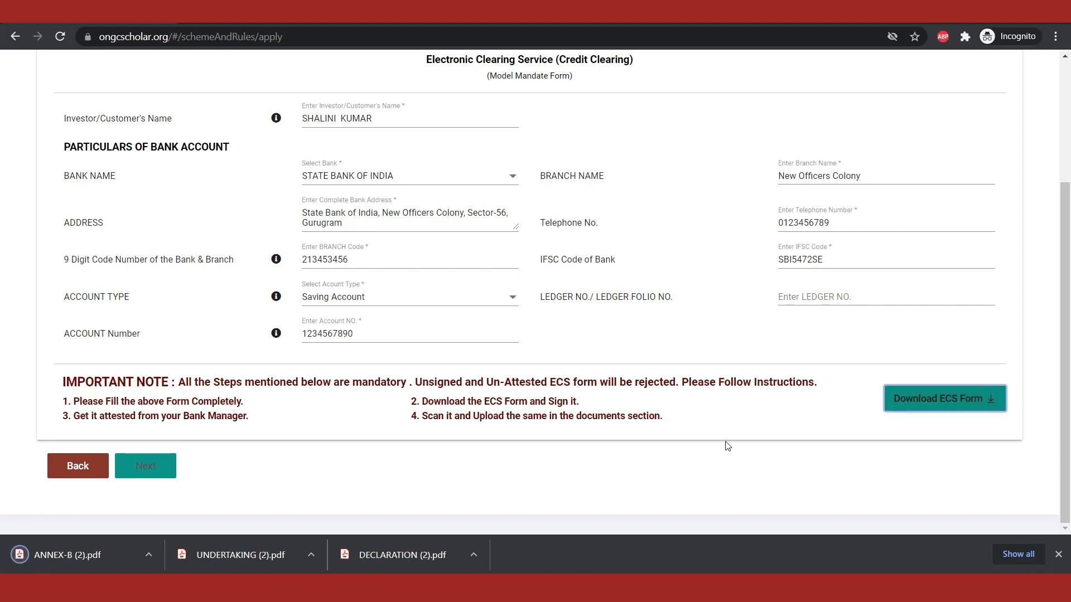
click(167, 470)
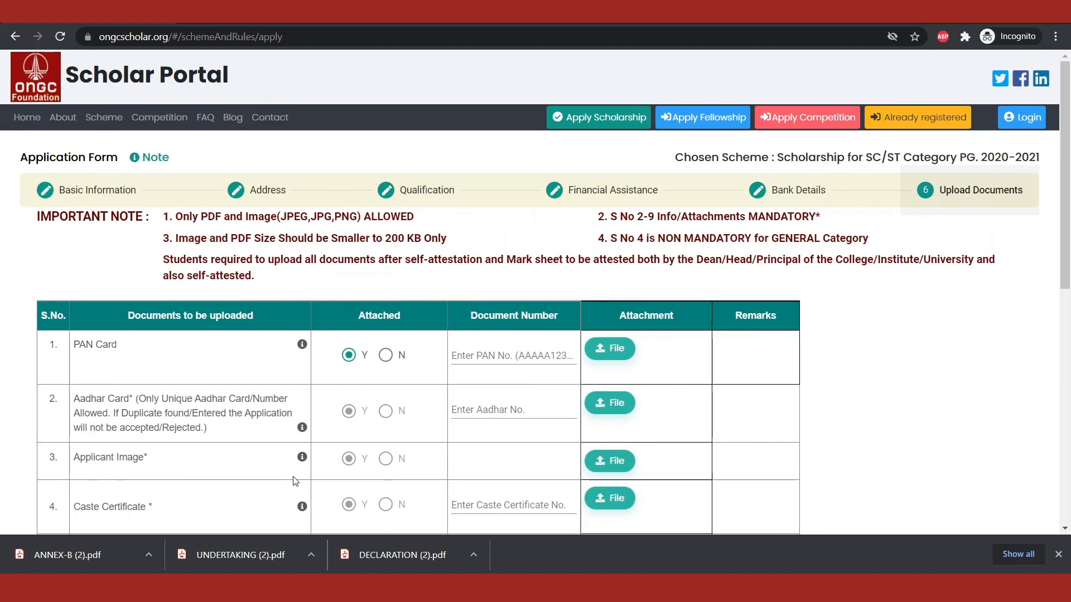
Step: Enter the applicant's PAN number in the PAN Card row
click(465, 360)
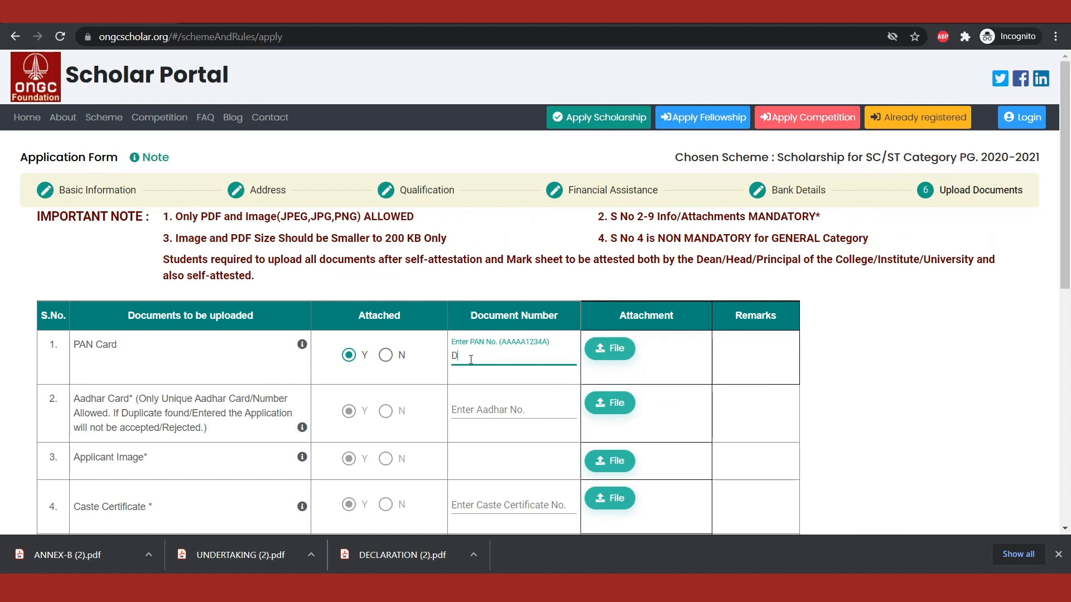
text(K1234R)
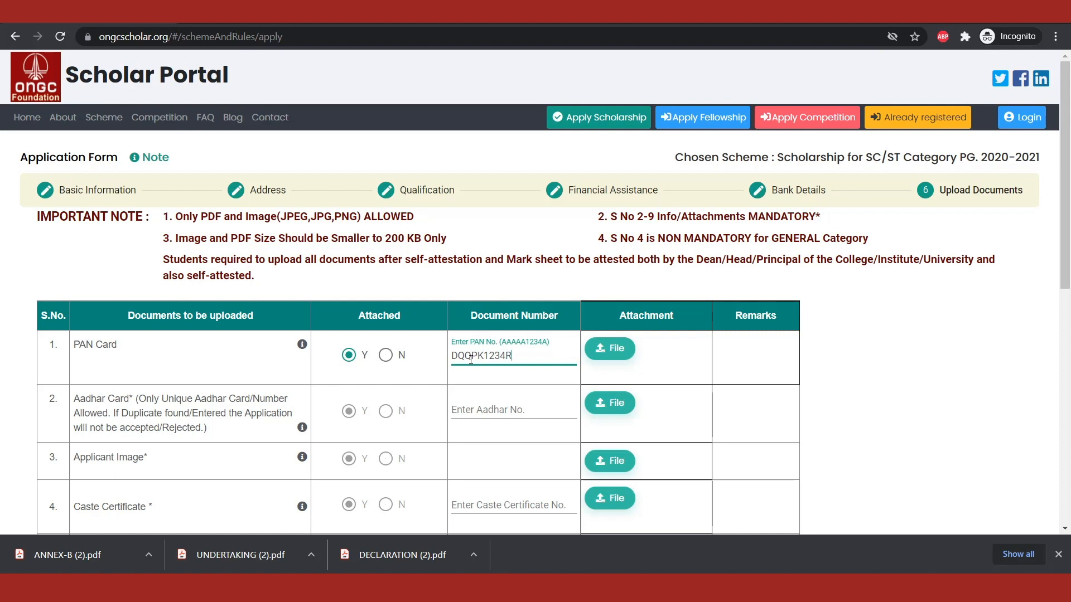
Step: Attach PAN_Card.jpeg from the Scholarship_Documents folder to the PAN Card row and upload it
click(616, 342)
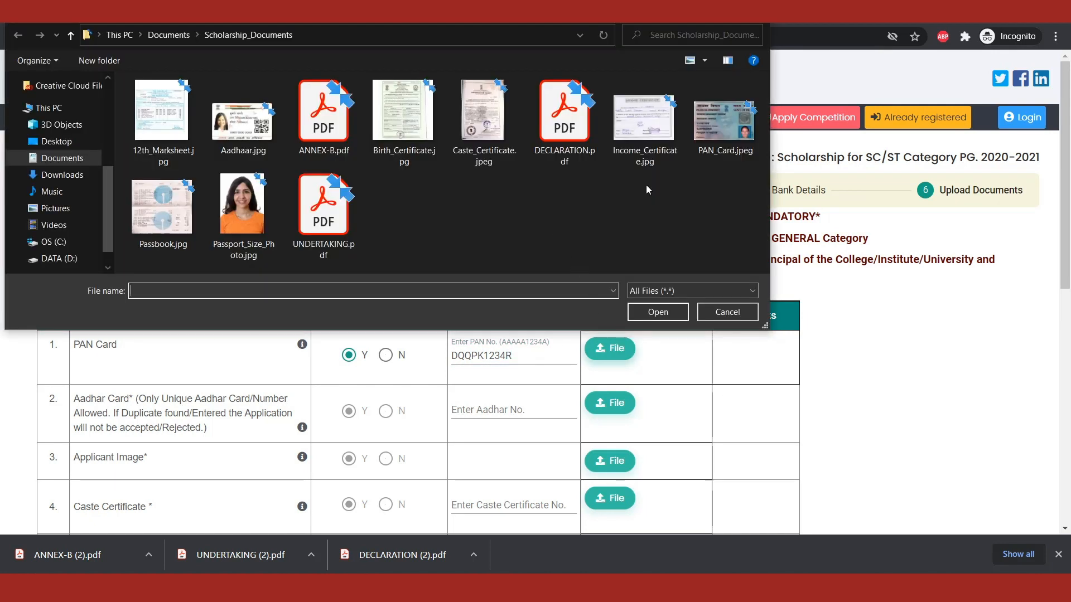
click(724, 123)
click(665, 315)
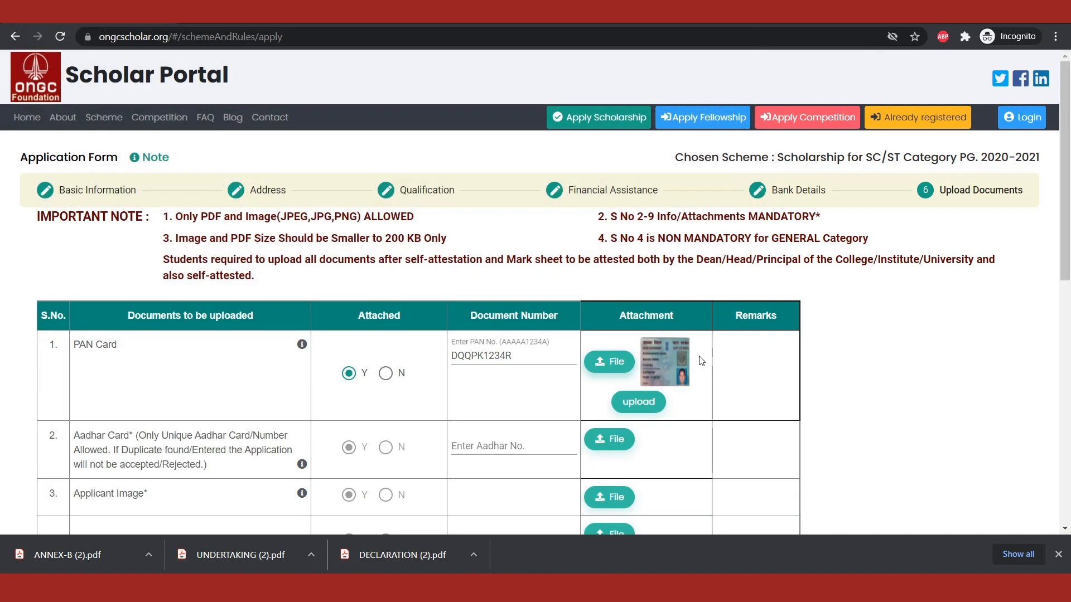
click(625, 406)
click(529, 353)
Step: Enter the applicant's Aadhar number in the Aadhar Card row
scroll(762, 385, down, 1)
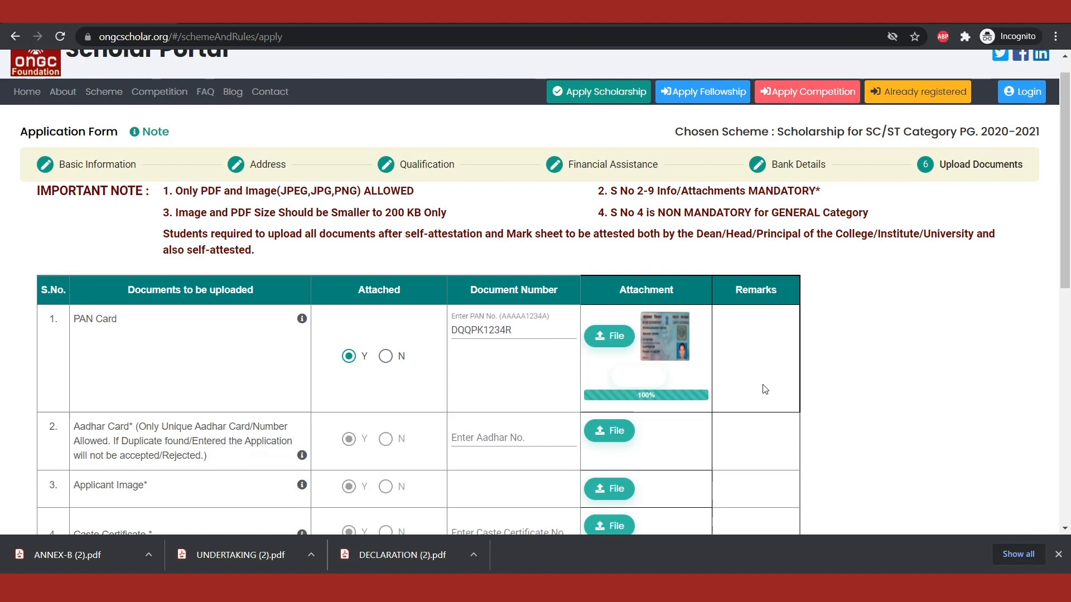
scroll(765, 389, down, 1)
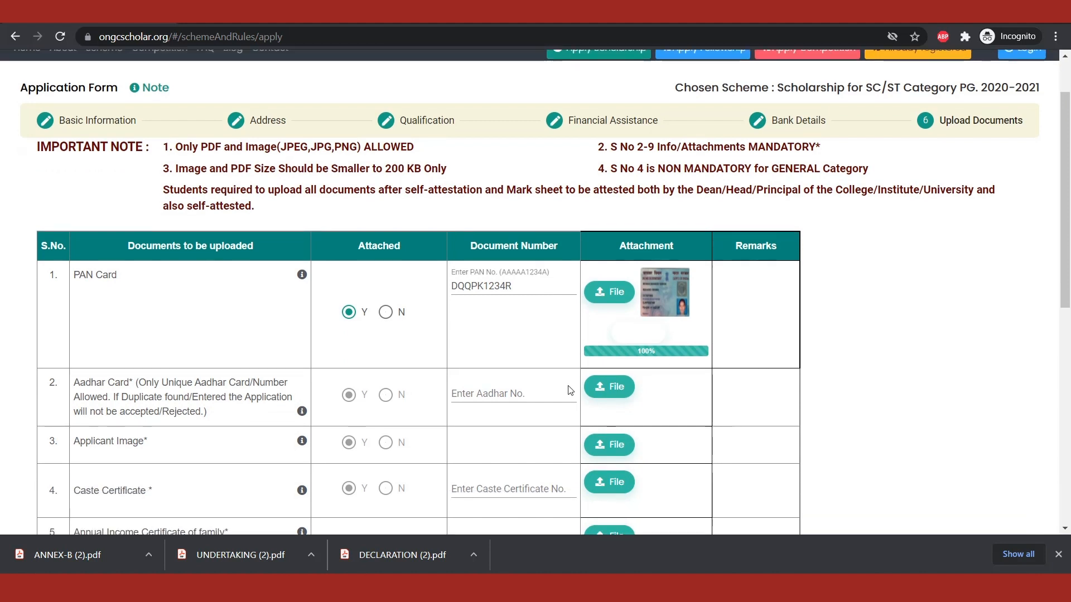
click(475, 392)
text(123443211234)
Step: Attach Aadhaar.jpg to the Aadhar Card row and upload it
click(625, 401)
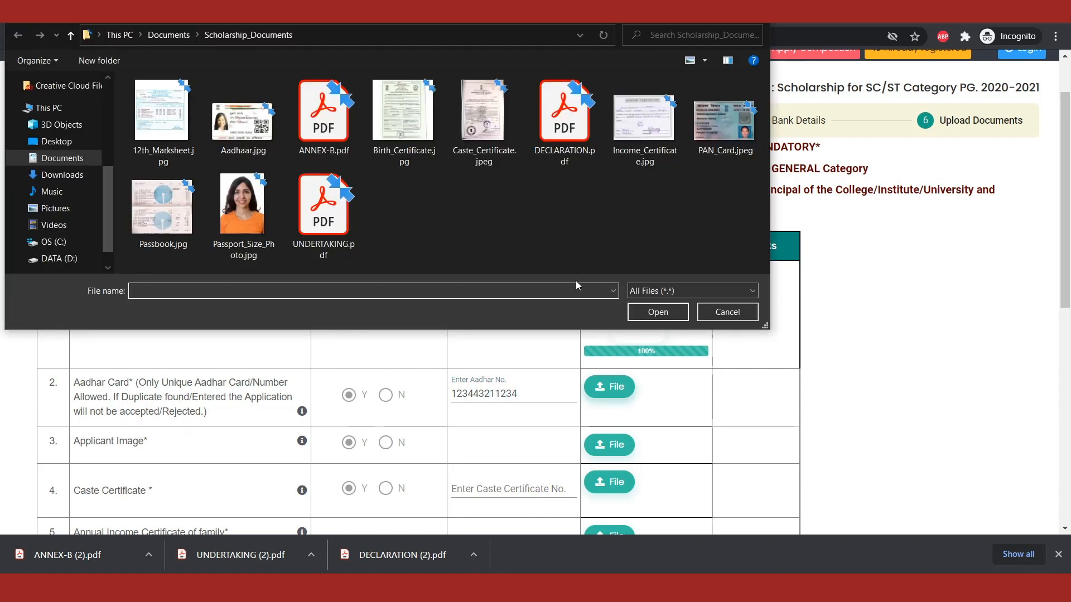
double_click(272, 152)
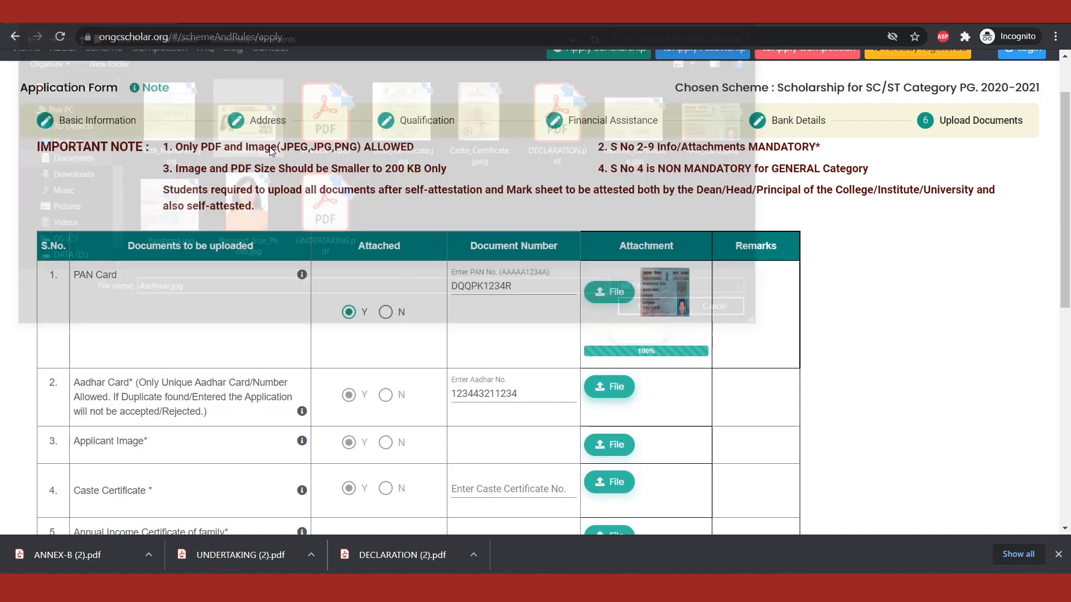
click(635, 438)
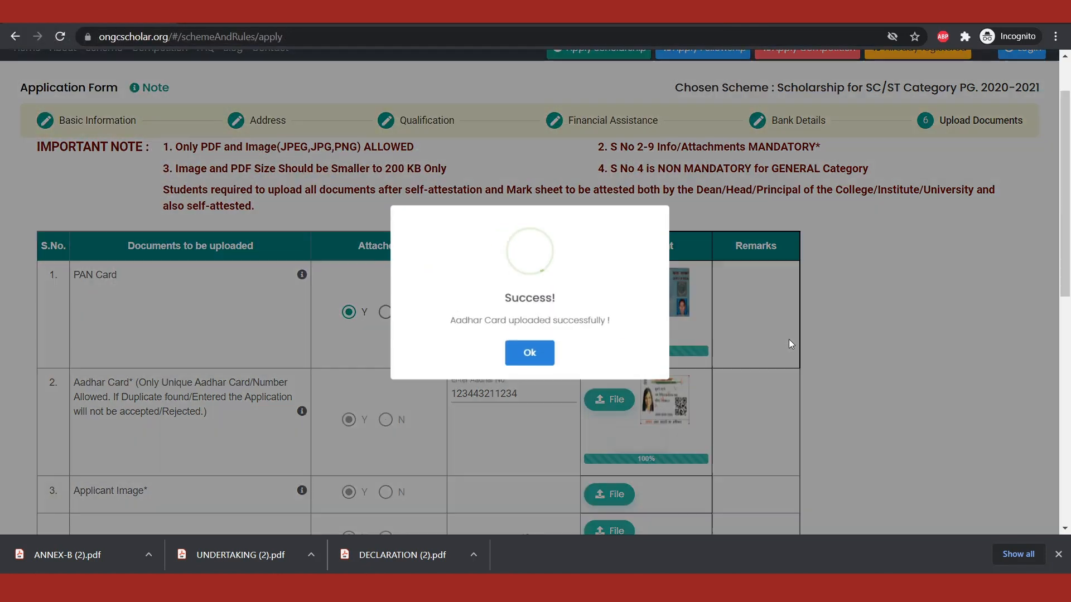
click(529, 352)
Step: Attach Passport_Size_Photo.jpg as the applicant image and upload it
scroll(706, 353, down, 2)
scroll(706, 353, down, 3)
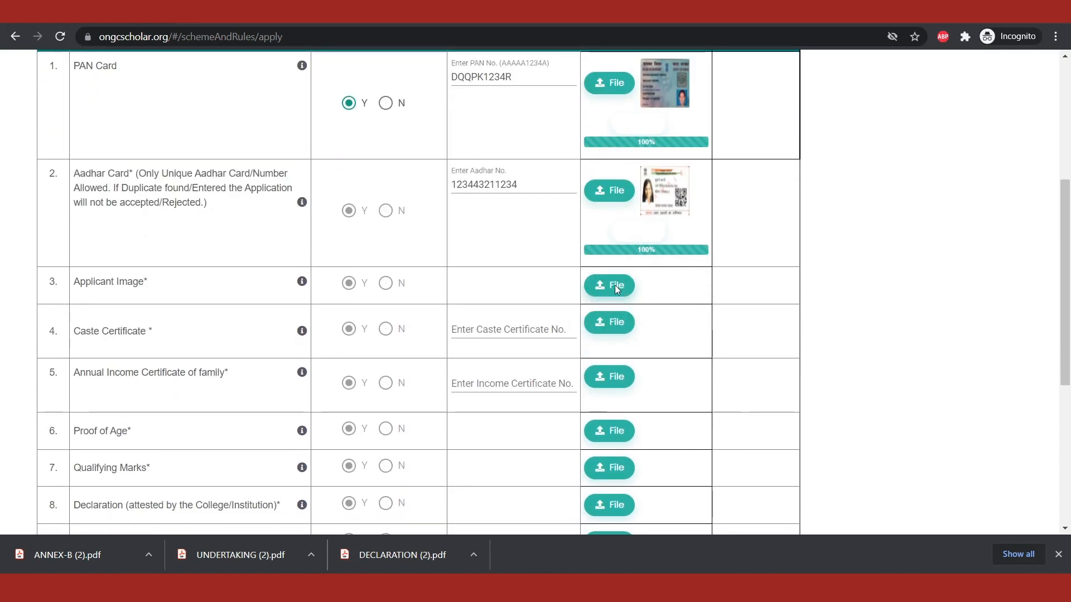
click(616, 286)
double_click(237, 217)
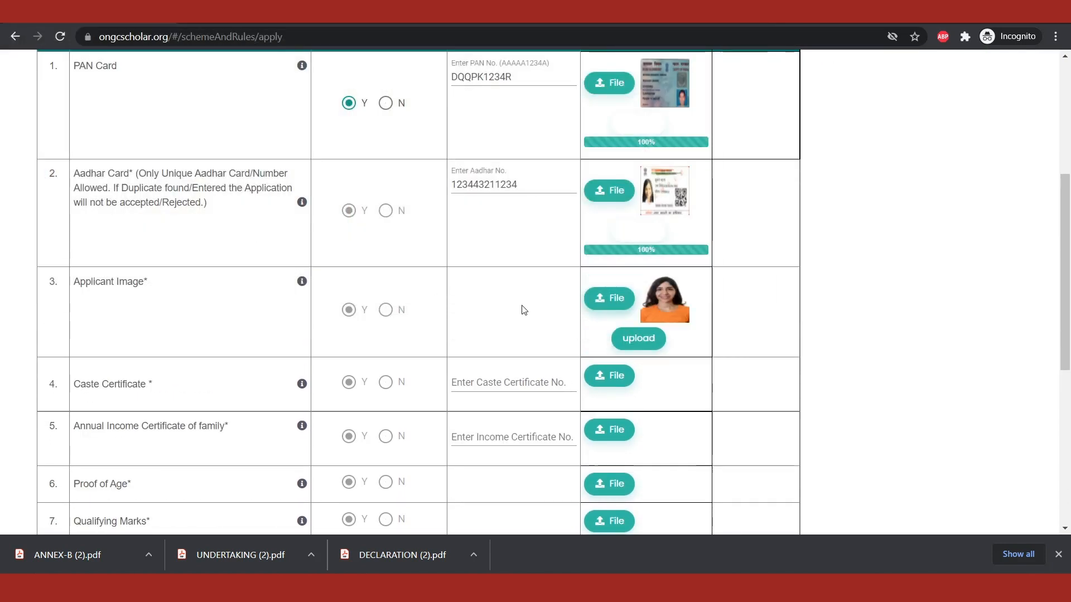
click(637, 338)
click(546, 357)
Step: Enter the caste certificate number in the Caste Certificate row
scroll(661, 370, down, 1)
click(527, 330)
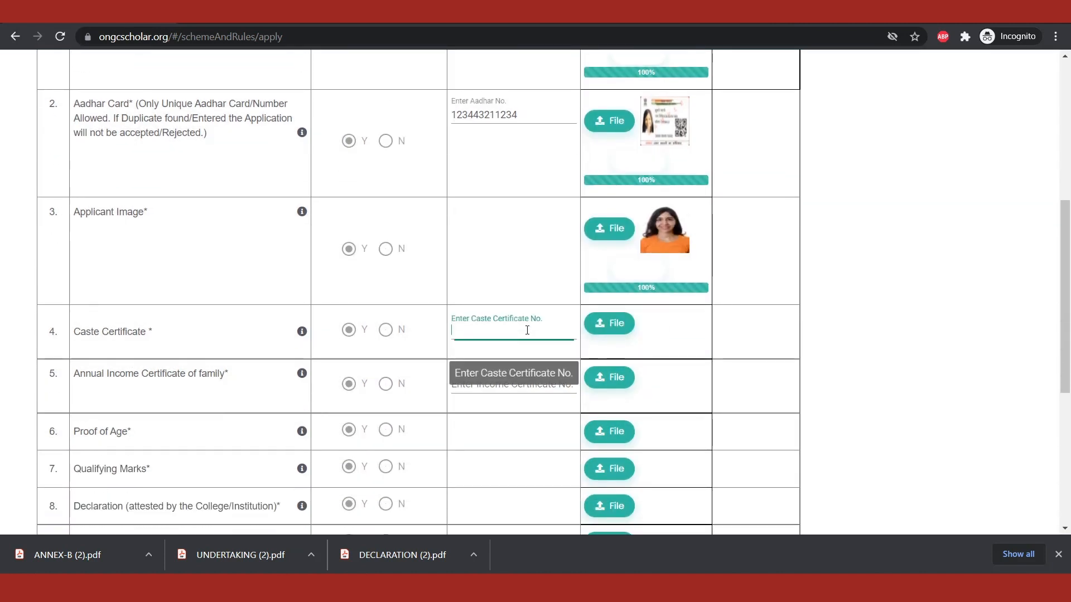
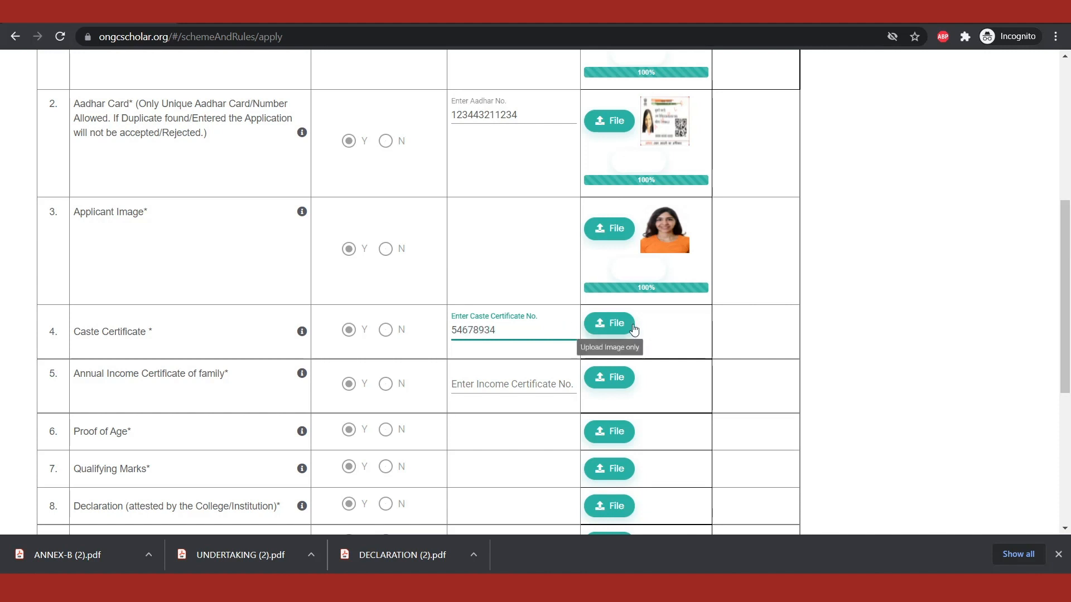
Step: Attach Caste_Certificate.jpeg to the Caste Certificate row and upload it
click(613, 323)
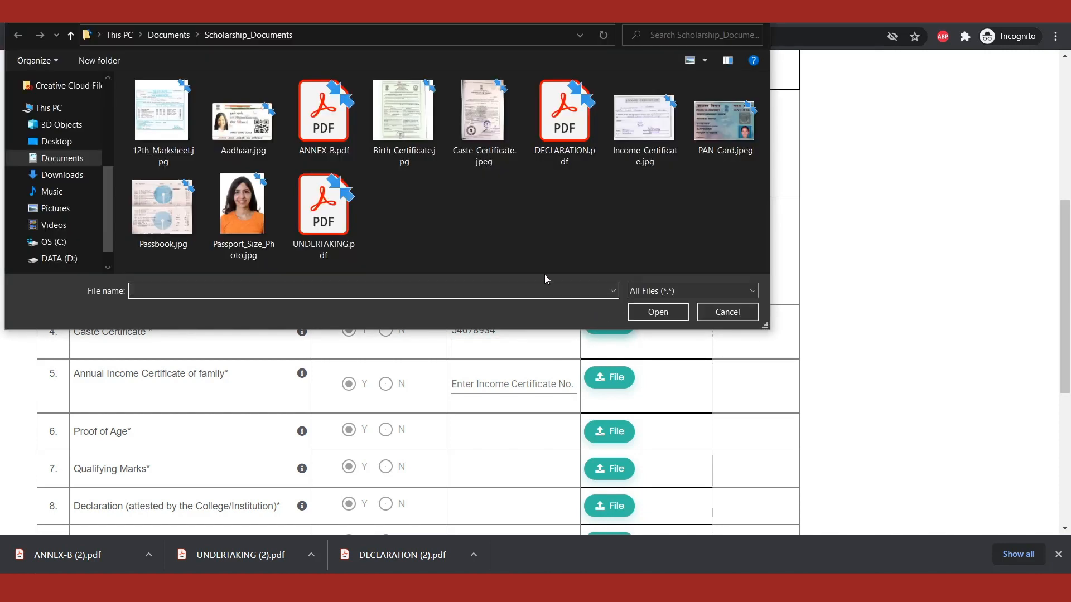
double_click(488, 133)
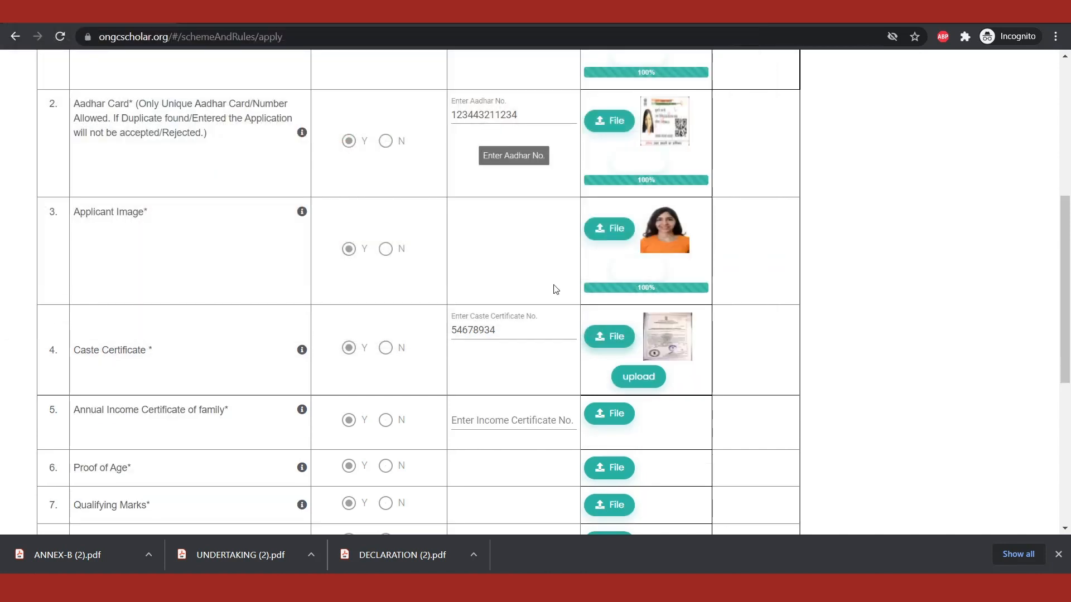
click(639, 381)
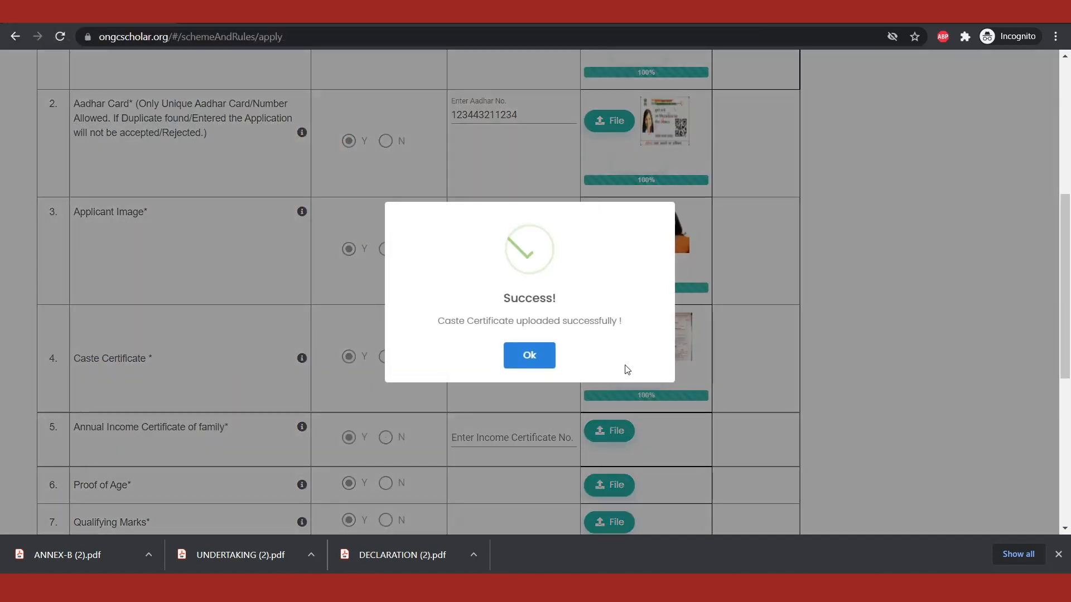
click(530, 356)
Step: Enter the income certificate number in the Annual Income Certificate row and upload Income_Certificate.jpg there
scroll(720, 385, down, 3)
click(545, 298)
click(615, 289)
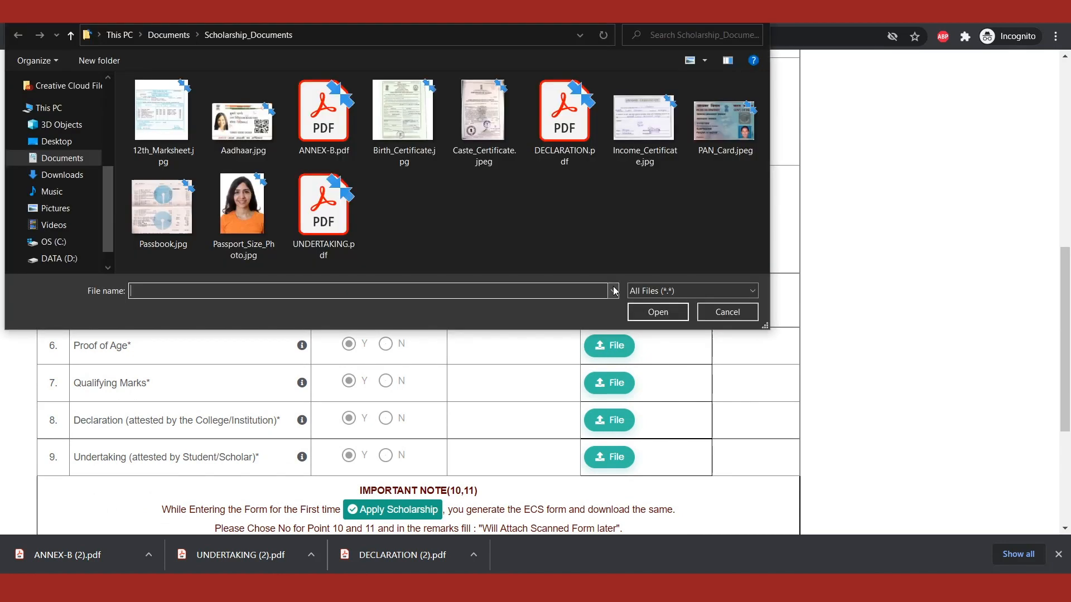
double_click(630, 148)
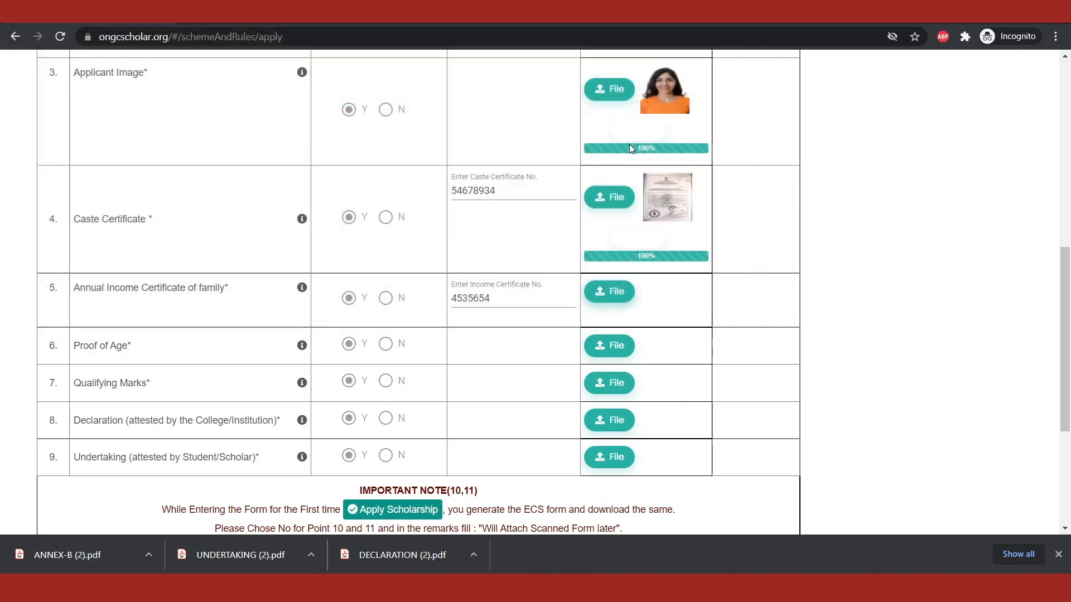
click(636, 344)
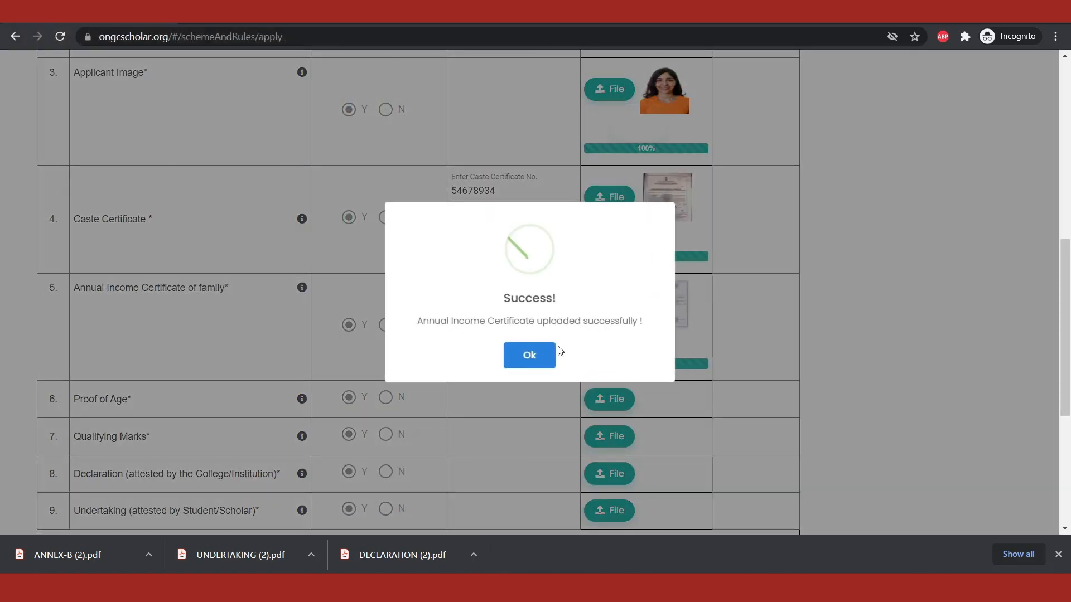
click(530, 346)
Step: Attach Birth_Certificate.jpg to the Proof of Age row and upload it
scroll(695, 352, down, 2)
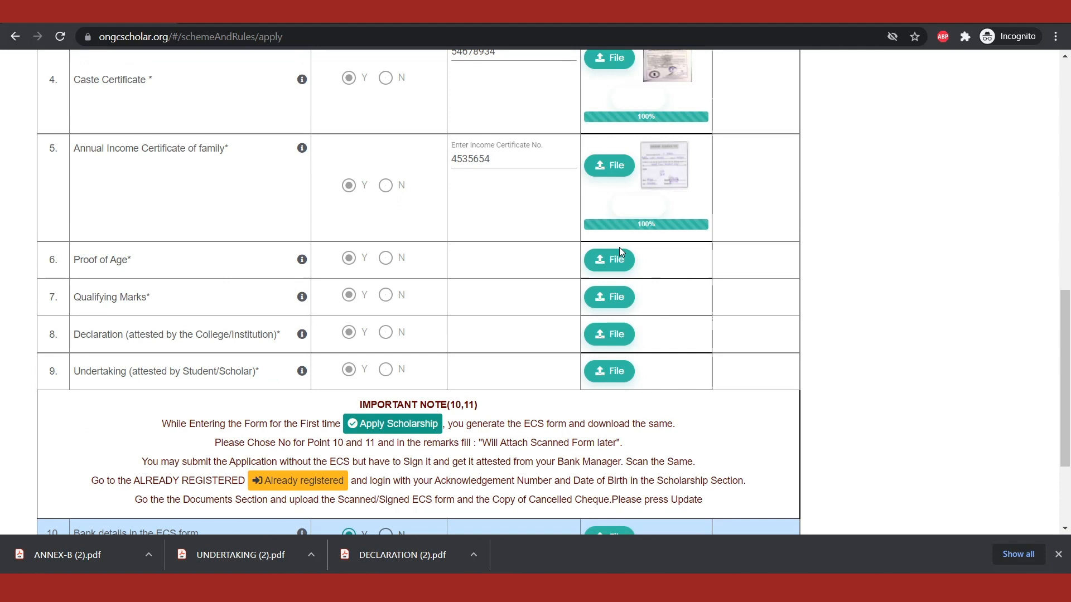
mouse_move(302, 261)
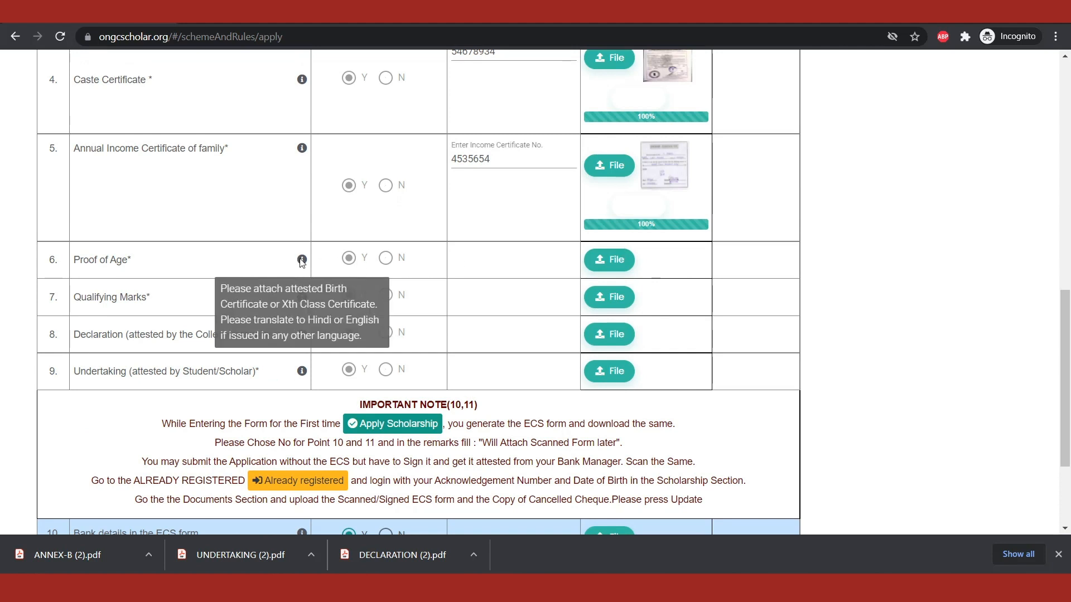
click(609, 260)
click(403, 115)
click(658, 312)
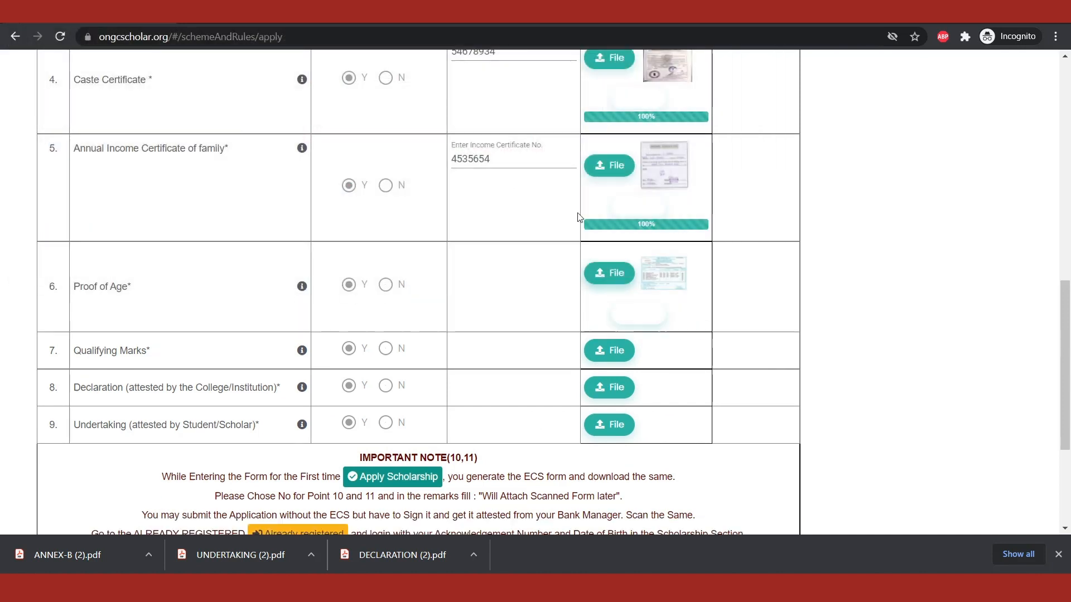
click(647, 321)
click(532, 353)
Step: Attach 12th_Marksheet.jpg to the Qualifying Marks row and upload it
click(624, 363)
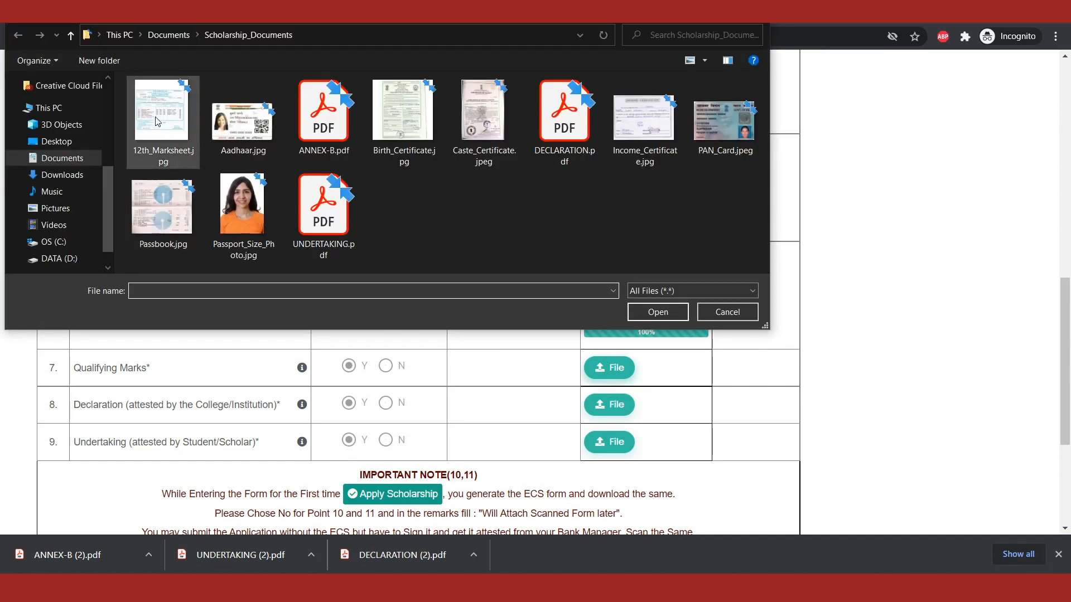
double_click(157, 122)
click(641, 421)
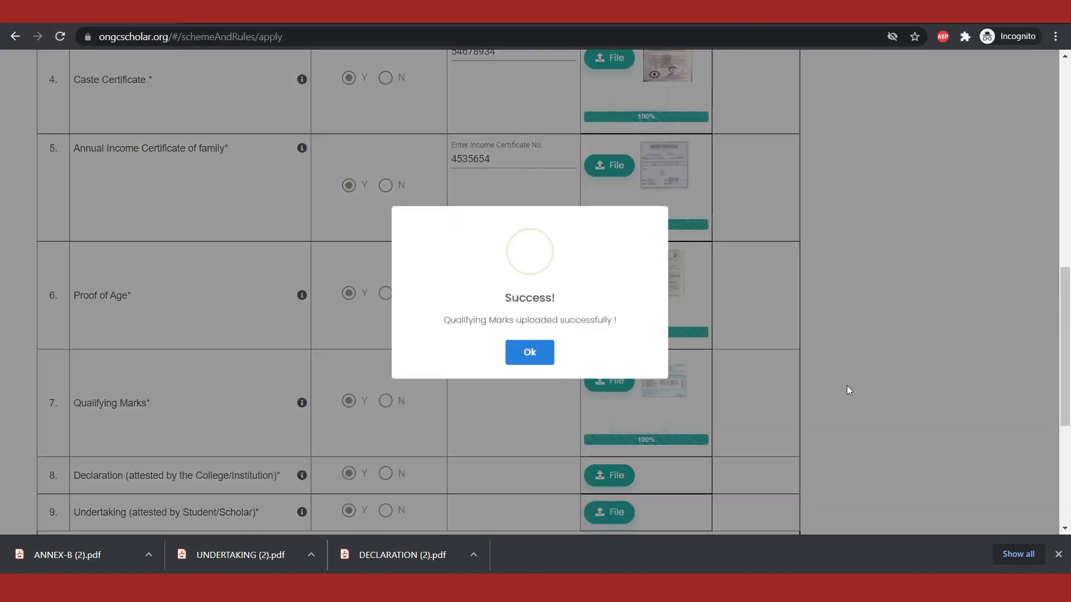
click(546, 357)
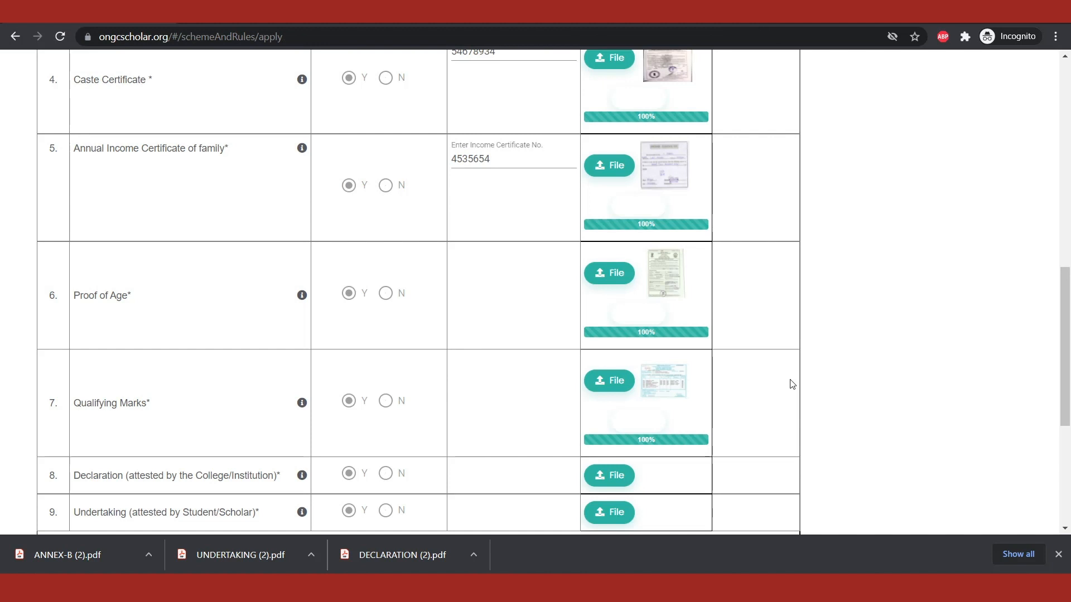
Step: Attach DECLARATION.pdf to the Declaration (attested by the College/Institution) row and upload it
scroll(793, 384, down, 3)
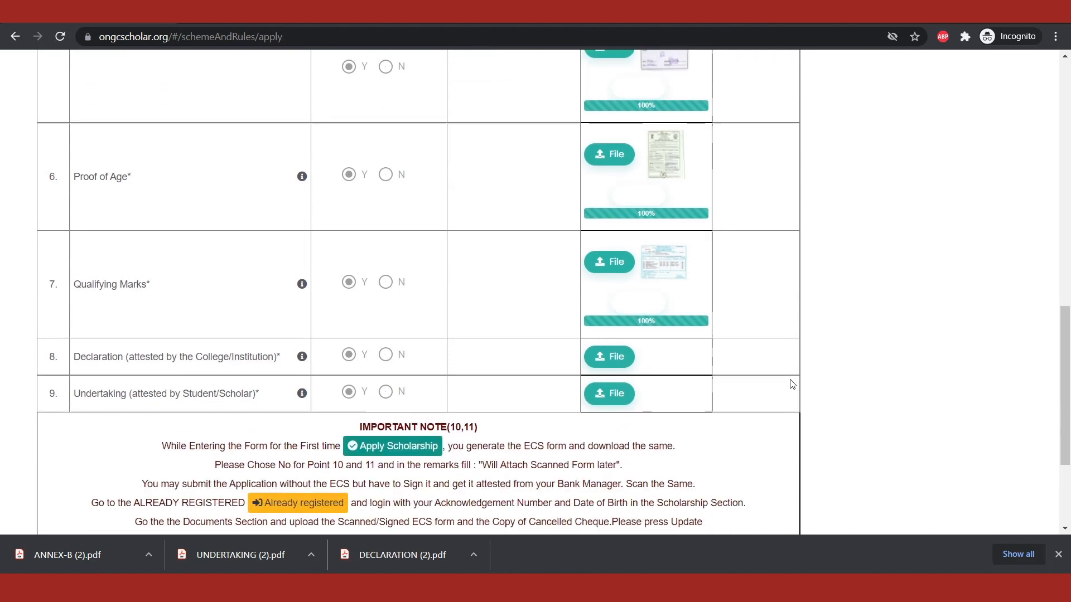
click(608, 336)
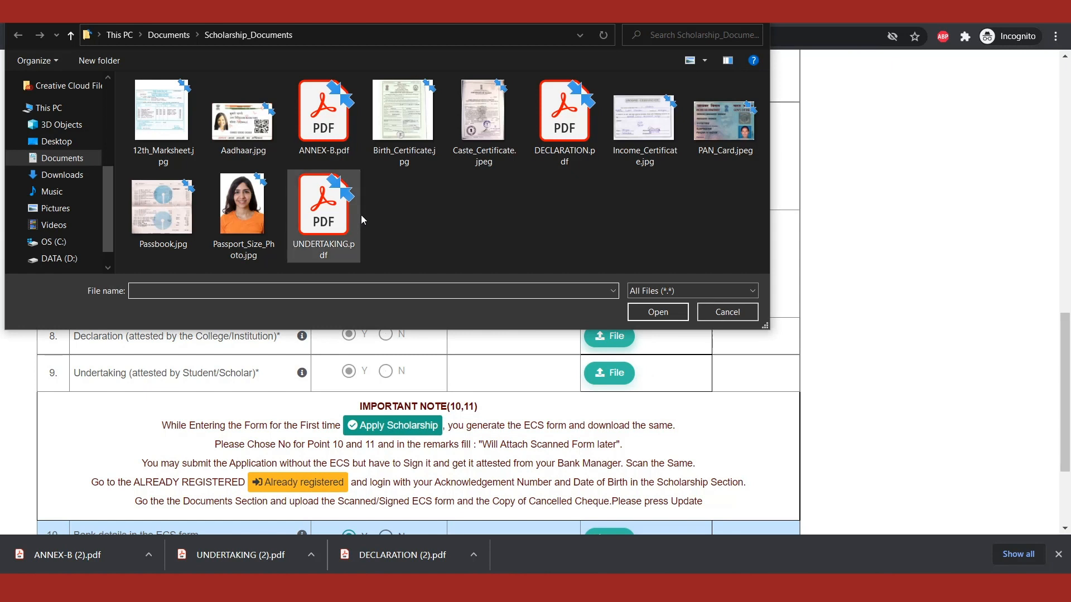
click(577, 150)
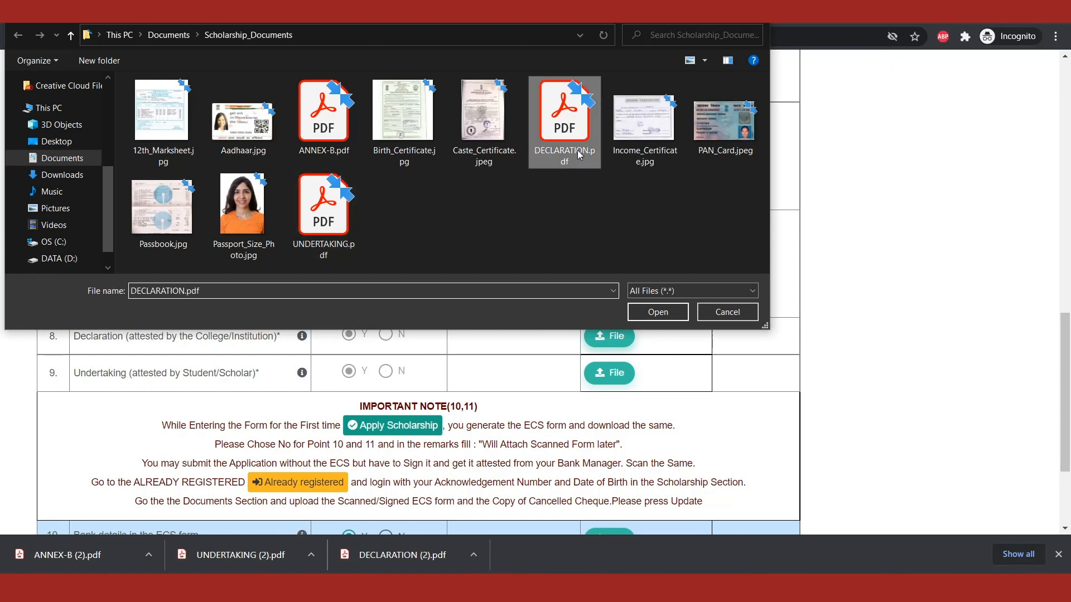
click(658, 312)
click(649, 395)
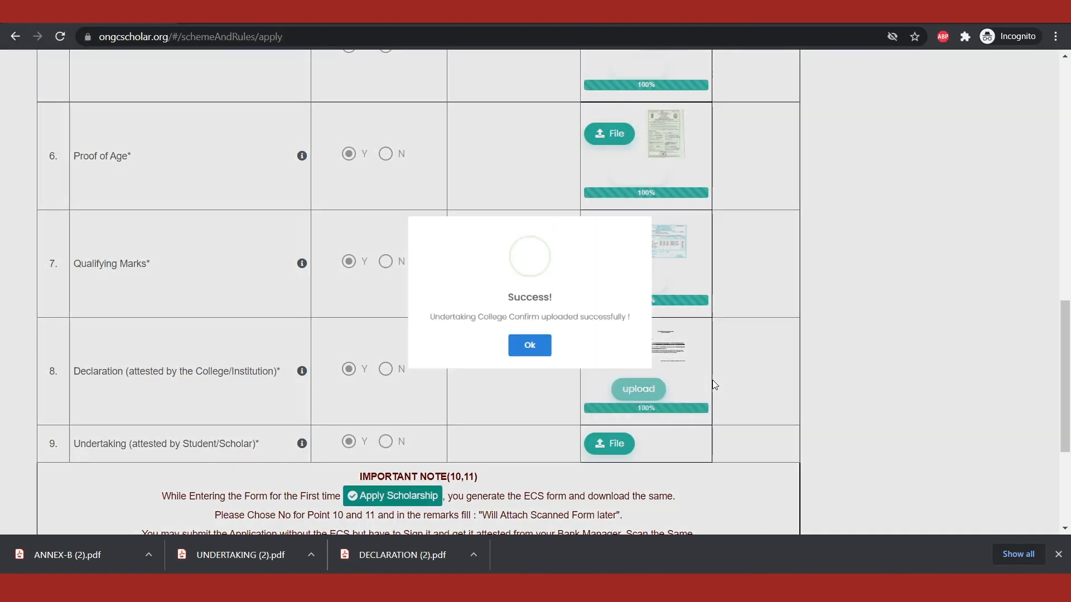
click(534, 354)
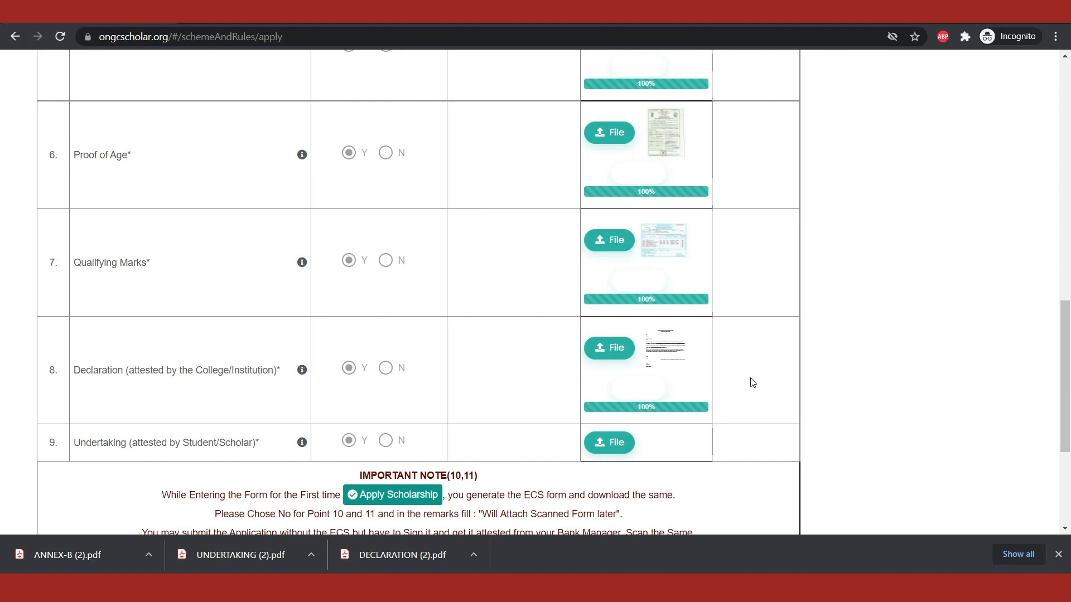
Step: Attach UNDERTAKING.pdf to the Undertaking (attested by Student/Scholar) row and upload it
scroll(753, 383, down, 3)
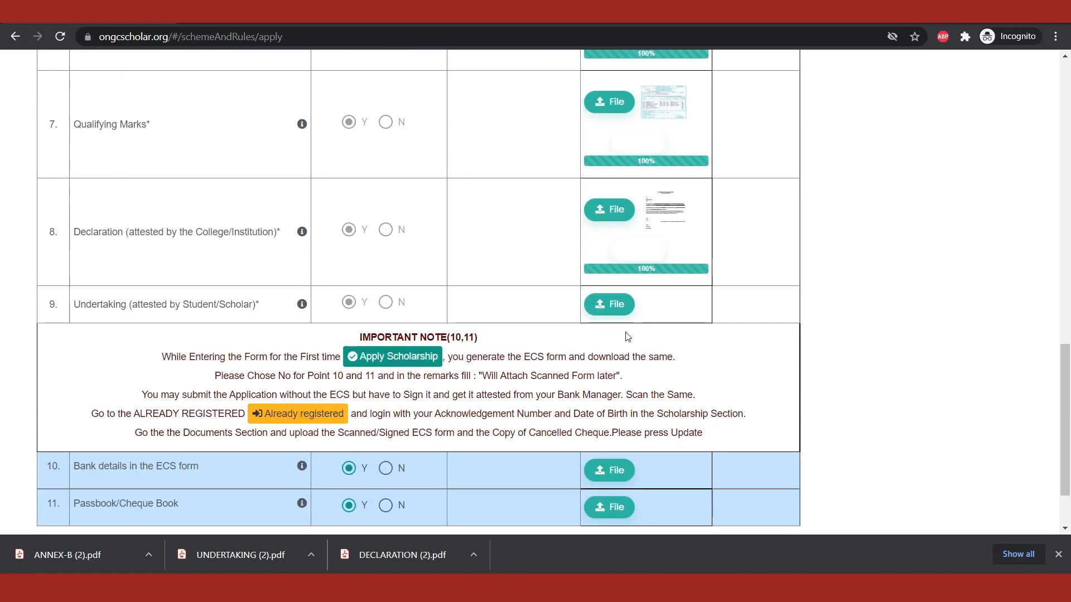
click(619, 307)
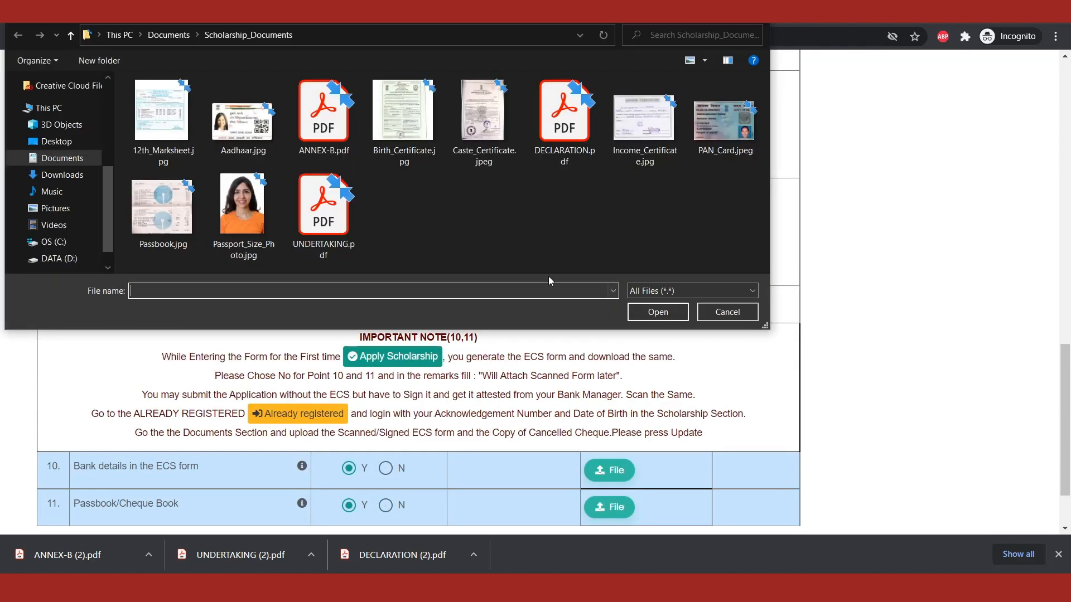
double_click(323, 217)
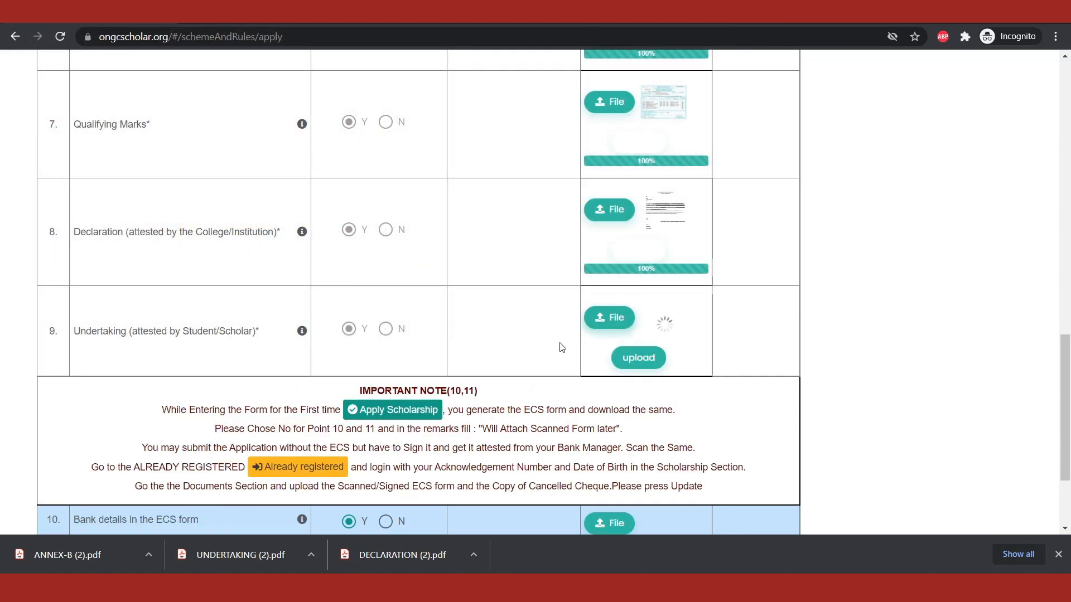
click(647, 361)
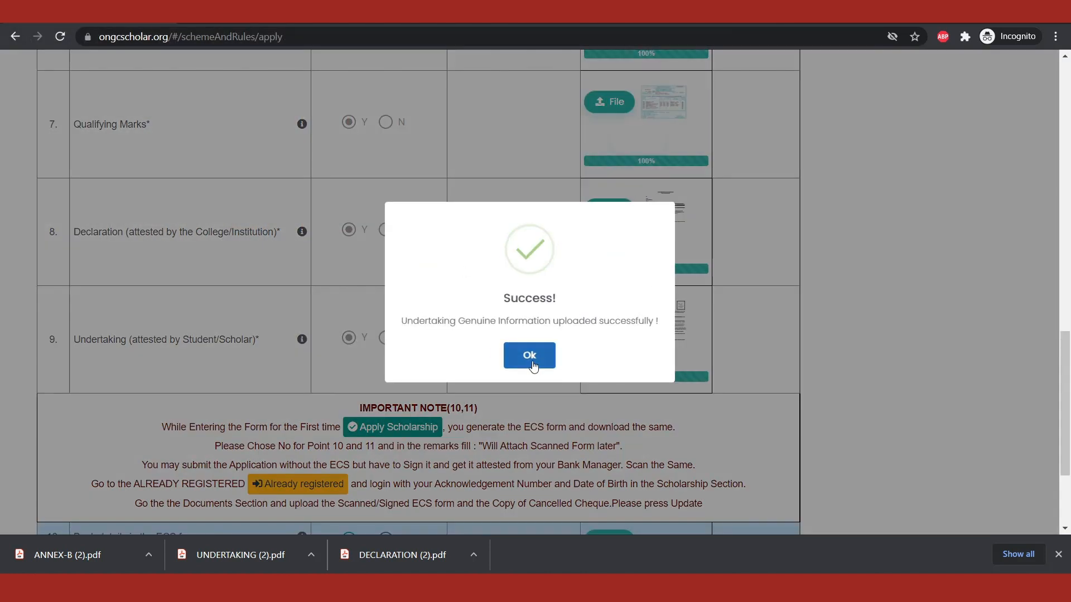
click(532, 362)
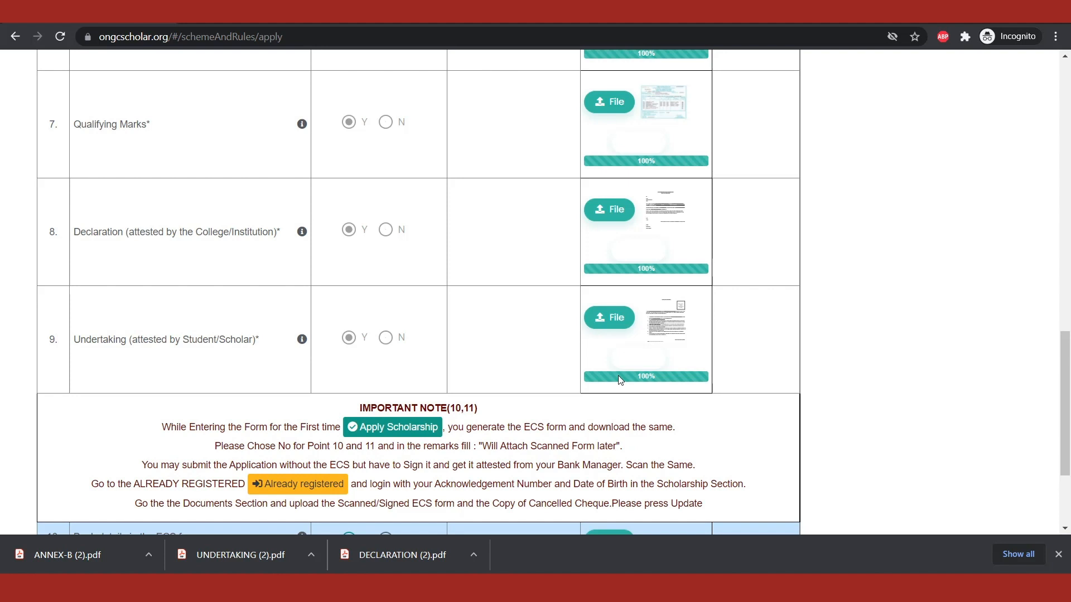
Step: Copy the remark text "Will Attach Scanned Form later" from the Important Note for points 10 and 11
scroll(618, 376, down, 3)
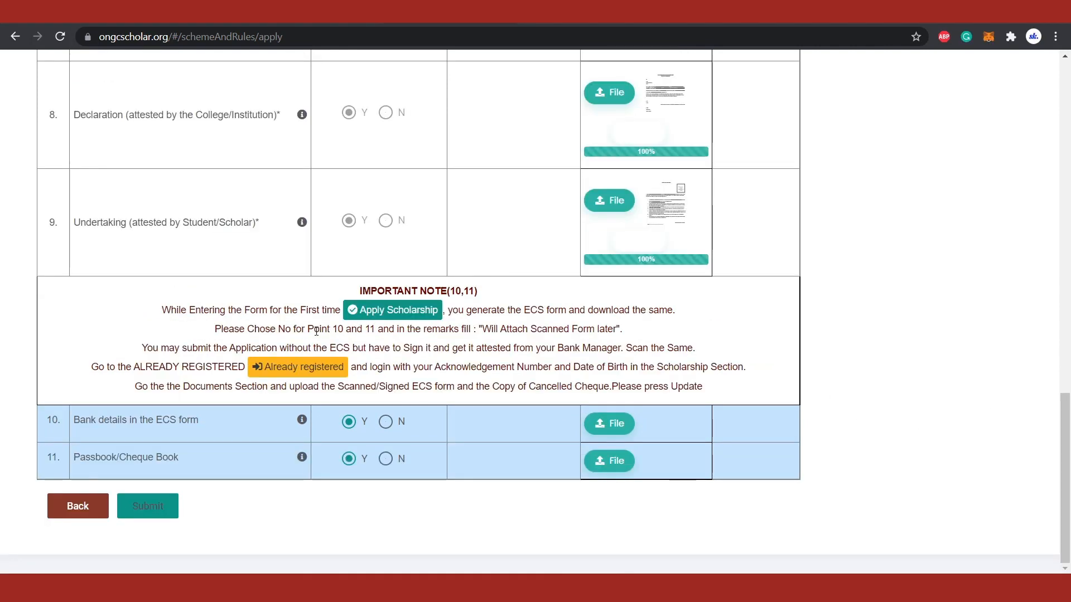
drag(273, 330, 384, 332)
click(445, 360)
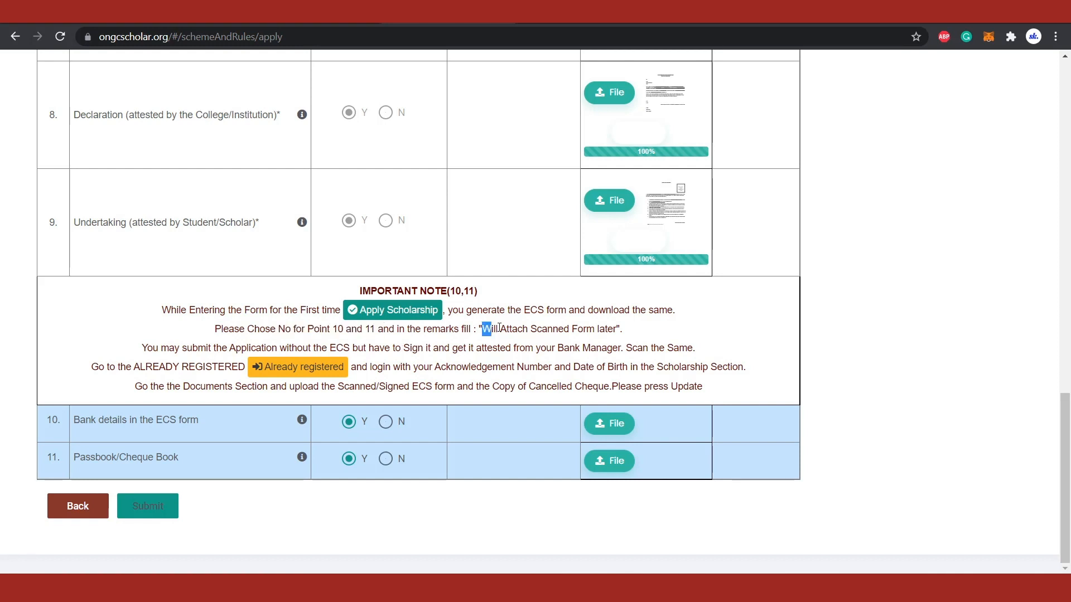
drag(499, 328, 622, 330)
right_click(605, 331)
click(625, 340)
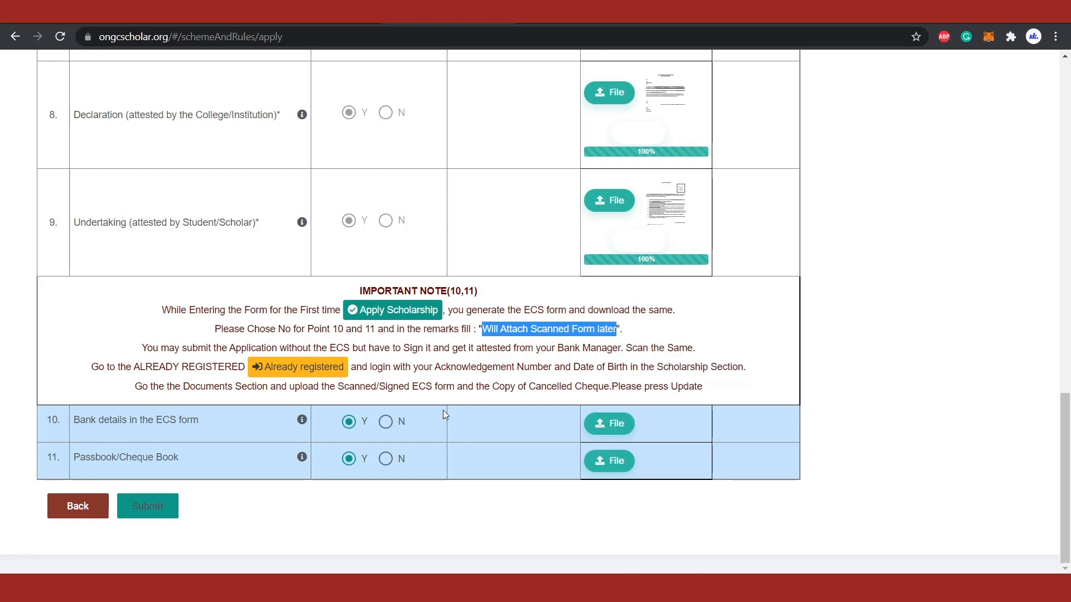
Step: Set Bank details in the ECS form to N and enter the remark "Will Attach Scanned Form later"
click(390, 425)
right_click(742, 432)
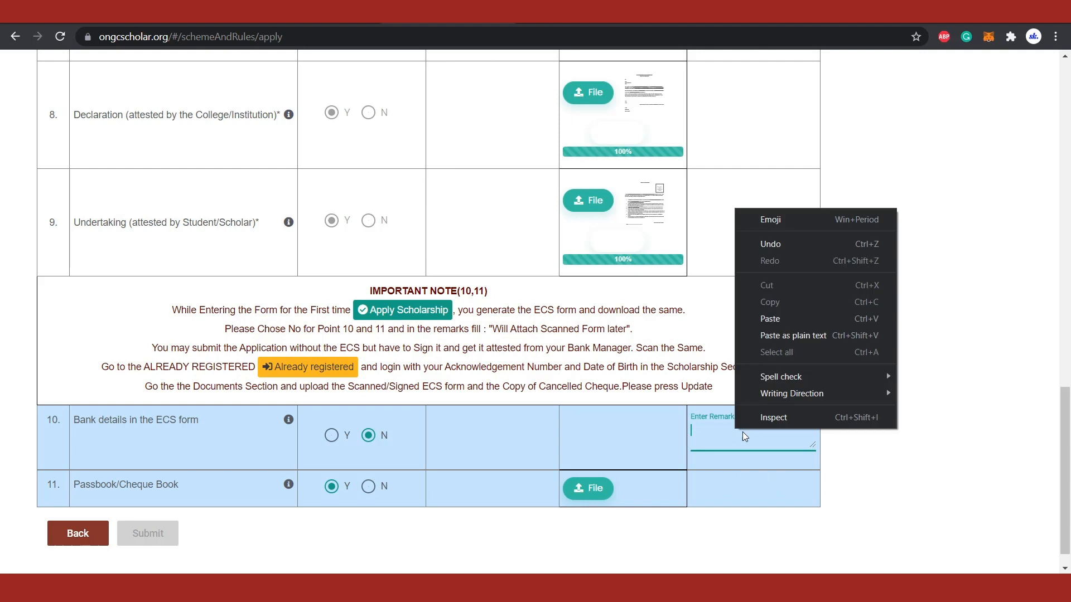
click(775, 311)
Step: Set Passbook/Cheque Book to N with the remark "Will Attach Scanned Form later" and submit the application
click(369, 486)
click(719, 498)
right_click(715, 500)
click(778, 383)
scroll(829, 366, down, 1)
click(172, 513)
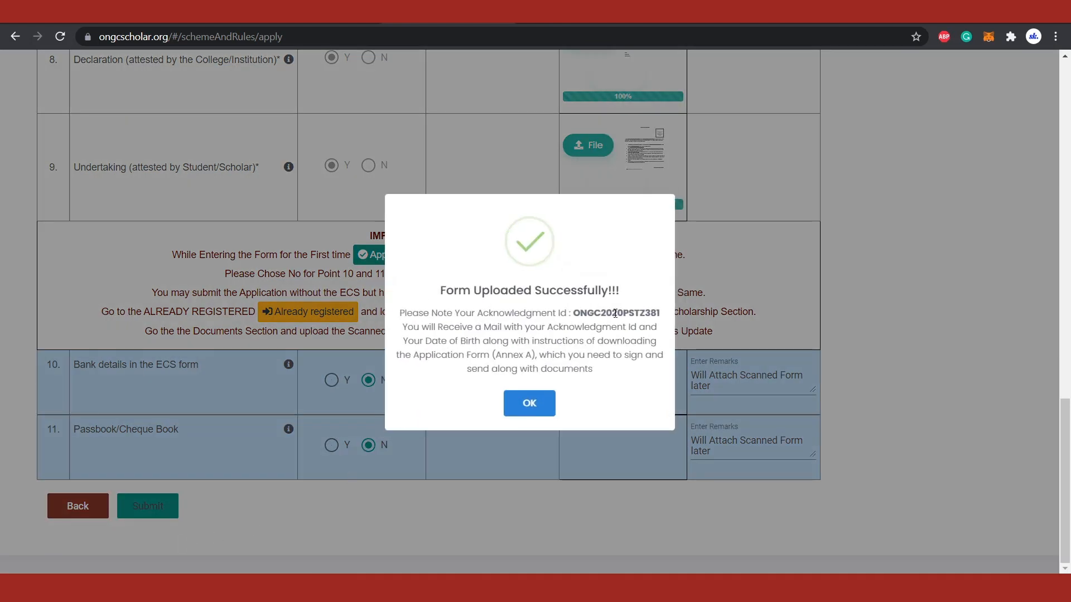
Step: Copy the acknowledgement ID from the submission message into a new Notepad document
double_click(615, 313)
right_click(617, 313)
click(635, 325)
key(super+r)
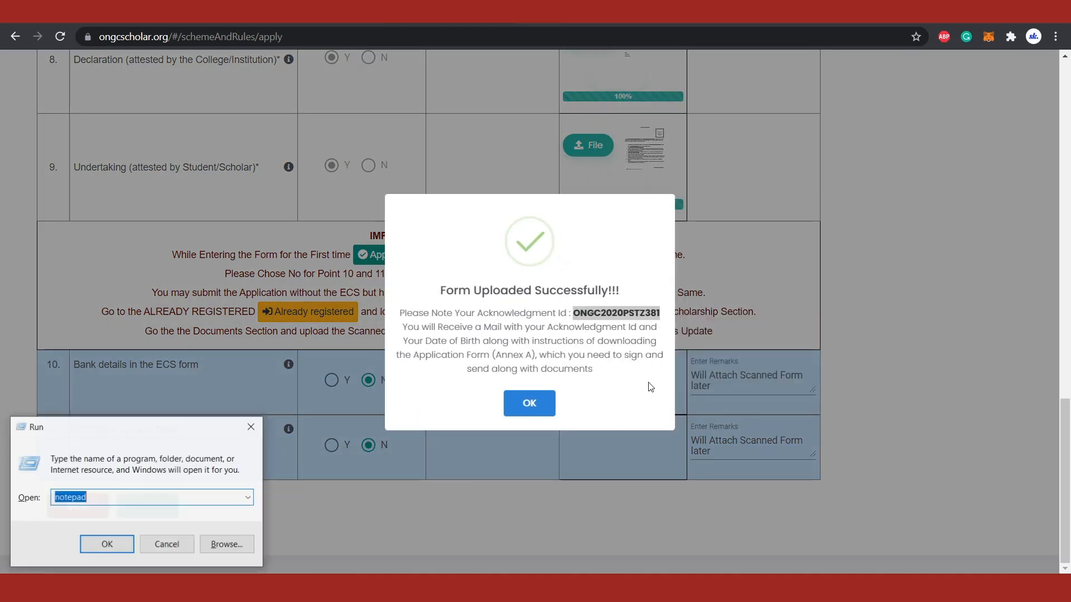
key(Return)
key(ctrl+v)
key(alt+Tab)
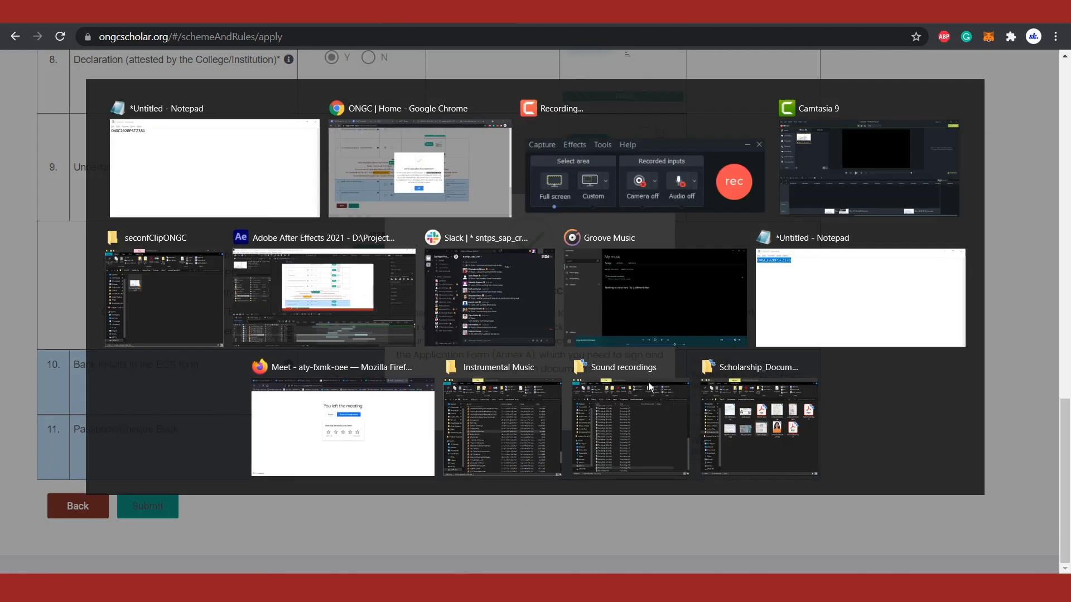
Step: Close the submission message and open the Already registered details form with Scholarship selected
click(531, 403)
click(898, 116)
click(443, 277)
Step: Copy the acknowledgement number from Notepad and enter it in the Acknowledgement Number field of the details form
key(alt+Tab)
key(ctrl+a)
key(alt+Tab)
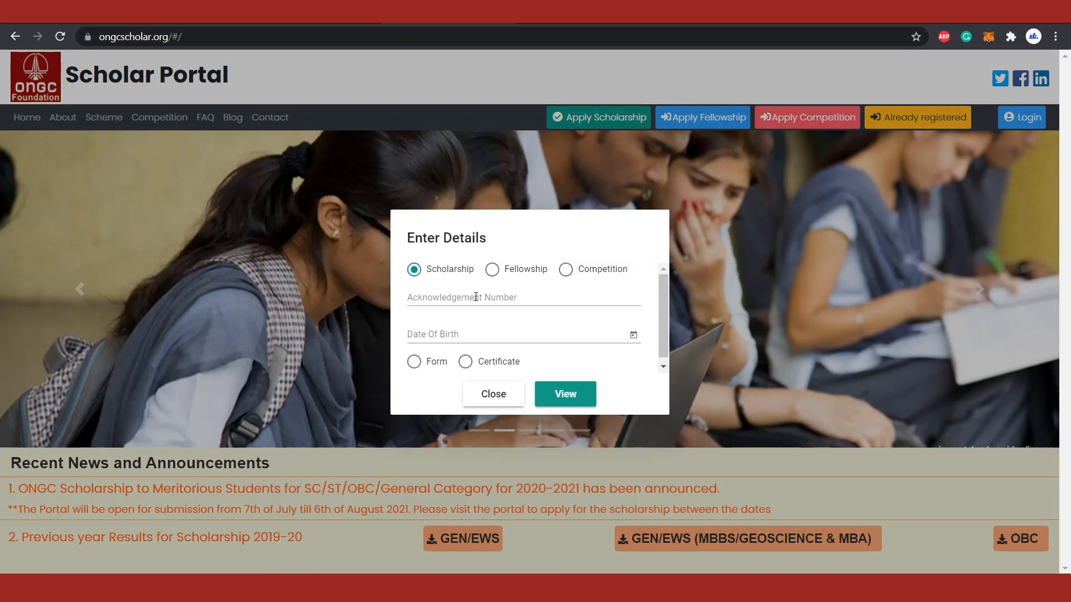
click(476, 296)
key(ctrl+v)
Step: Enter the applicant's date of birth, choose the Form option and view the registered application
click(633, 335)
click(455, 100)
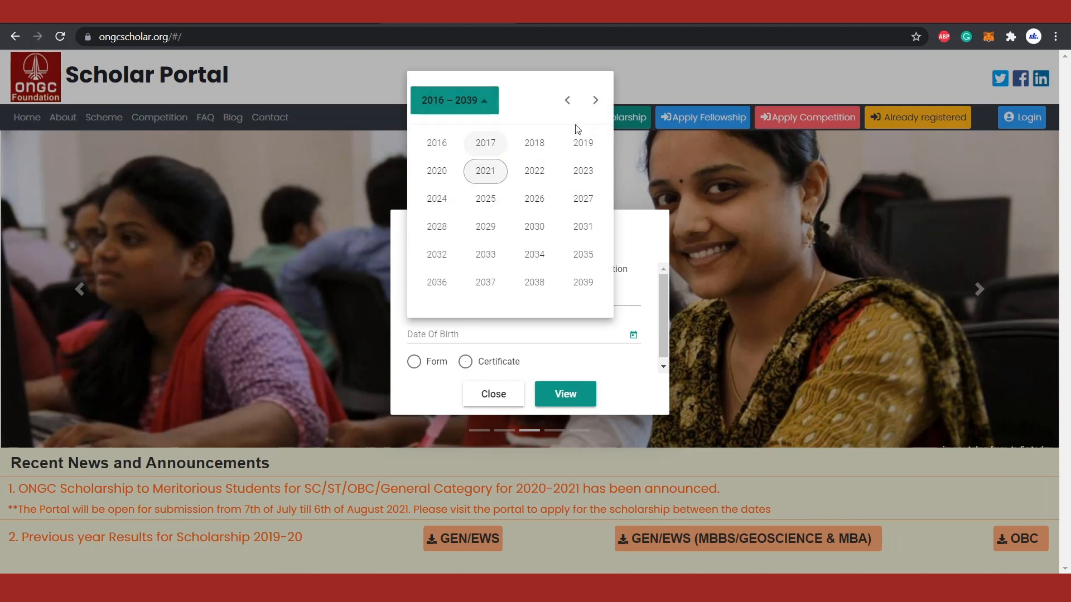
click(568, 99)
click(534, 142)
click(582, 170)
click(455, 179)
click(431, 363)
click(565, 395)
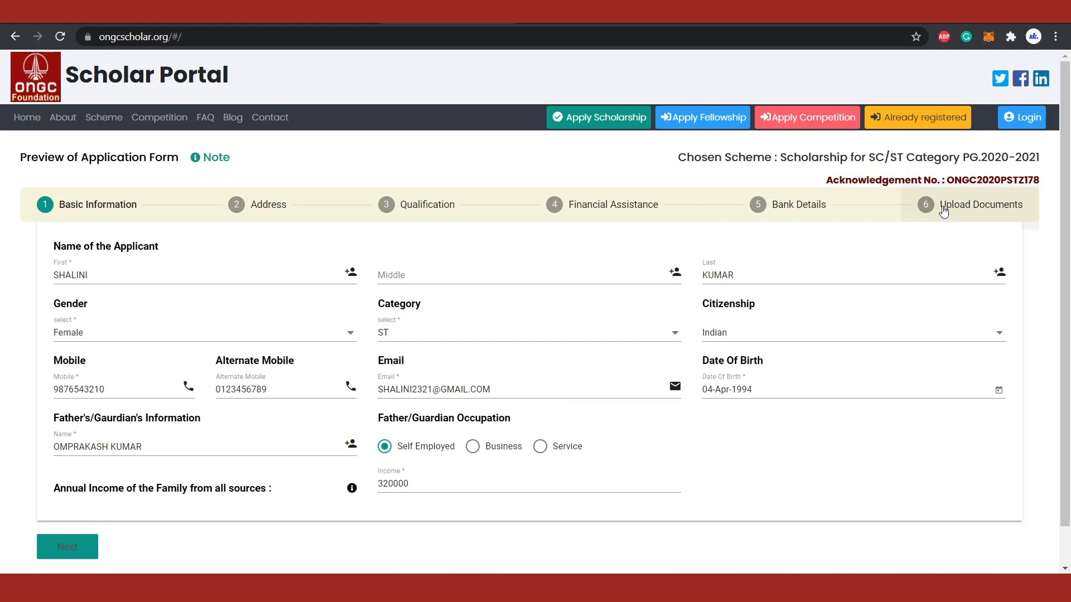
Step: In the Upload Documents section, set both Bank details in the ECS form and Passbook/Cheque Book to Y
click(943, 211)
scroll(335, 457, down, 11)
click(333, 453)
click(333, 490)
Step: Attach ANNEX-B.pdf as the Bank details in the ECS form document and Passbook.jpg as the Passbook/Cheque Book document
click(614, 441)
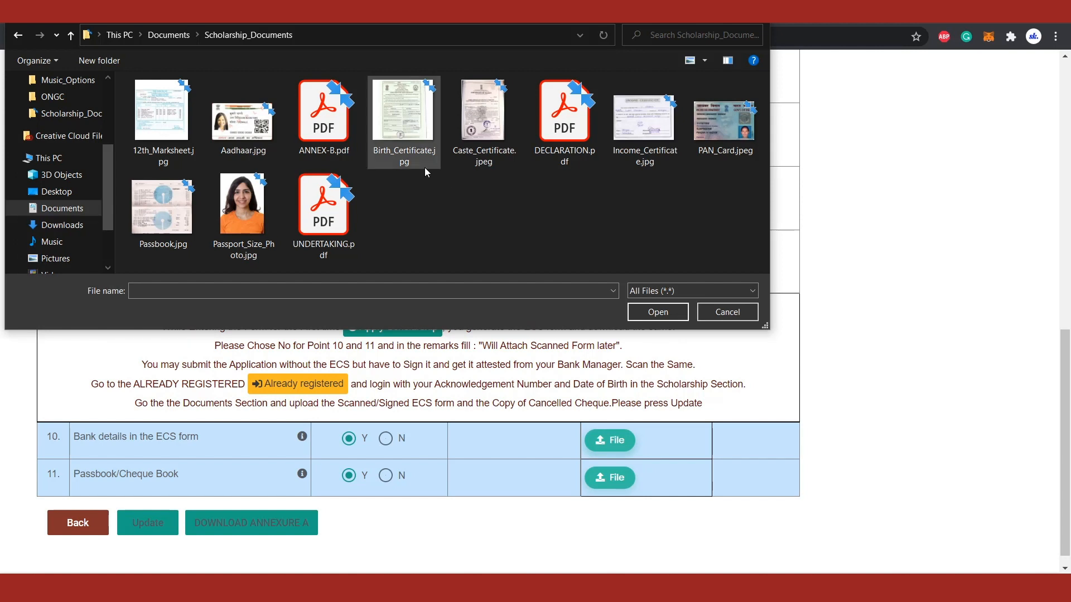
click(338, 120)
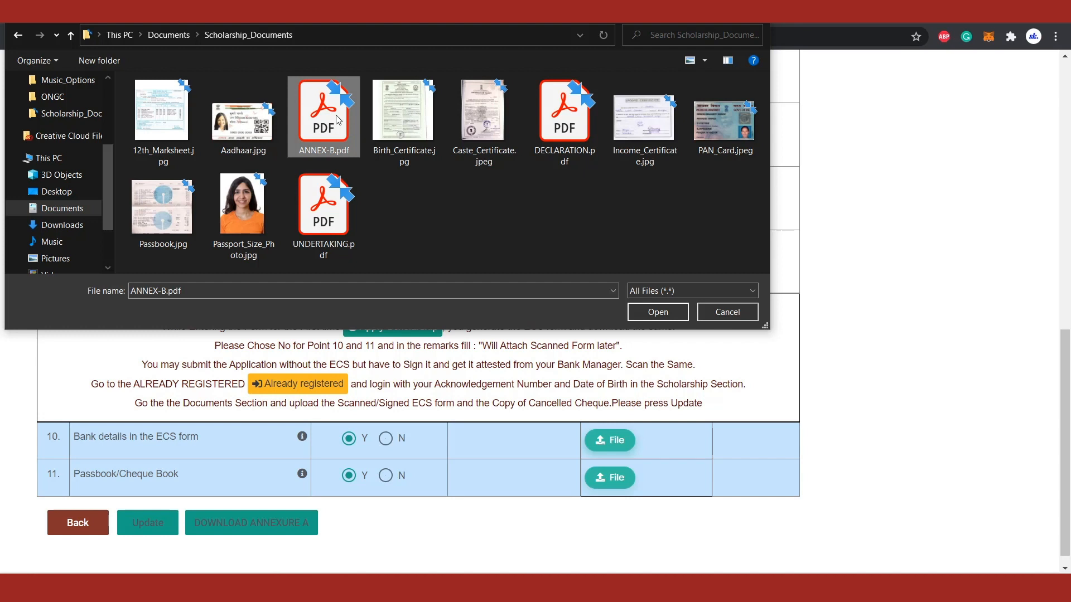
double_click(338, 120)
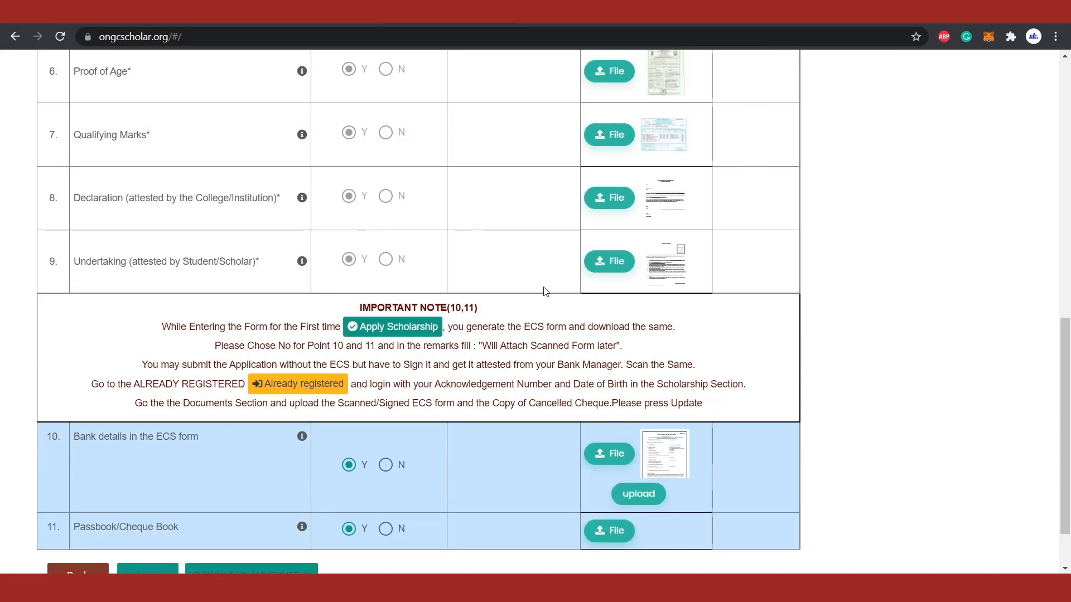
click(609, 530)
double_click(163, 241)
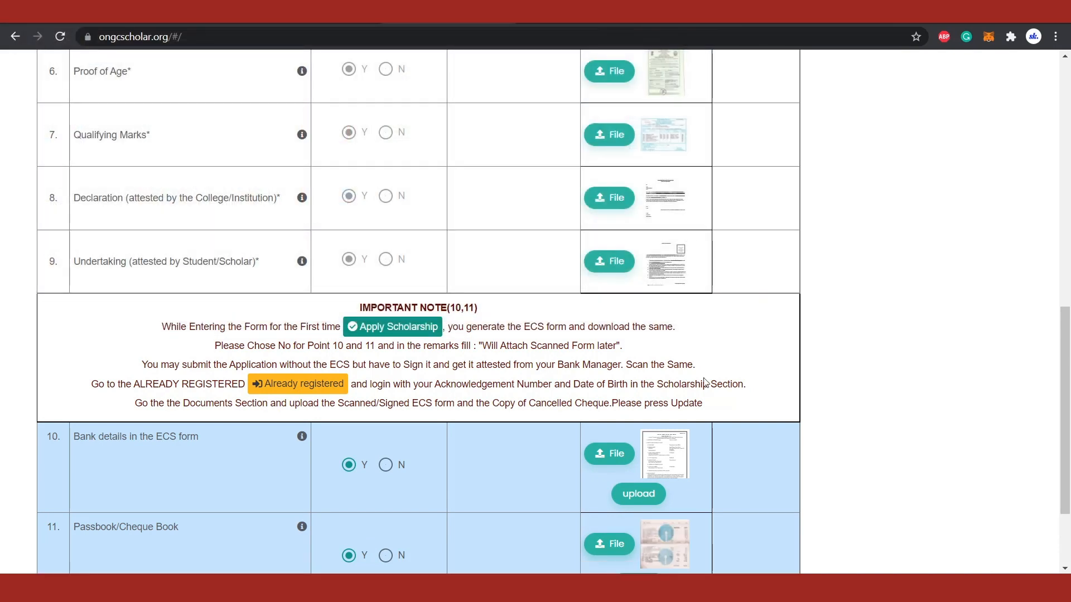
Step: Upload the attached ECS form and passbook files, then update the registered application
scroll(829, 467, down, 3)
click(641, 372)
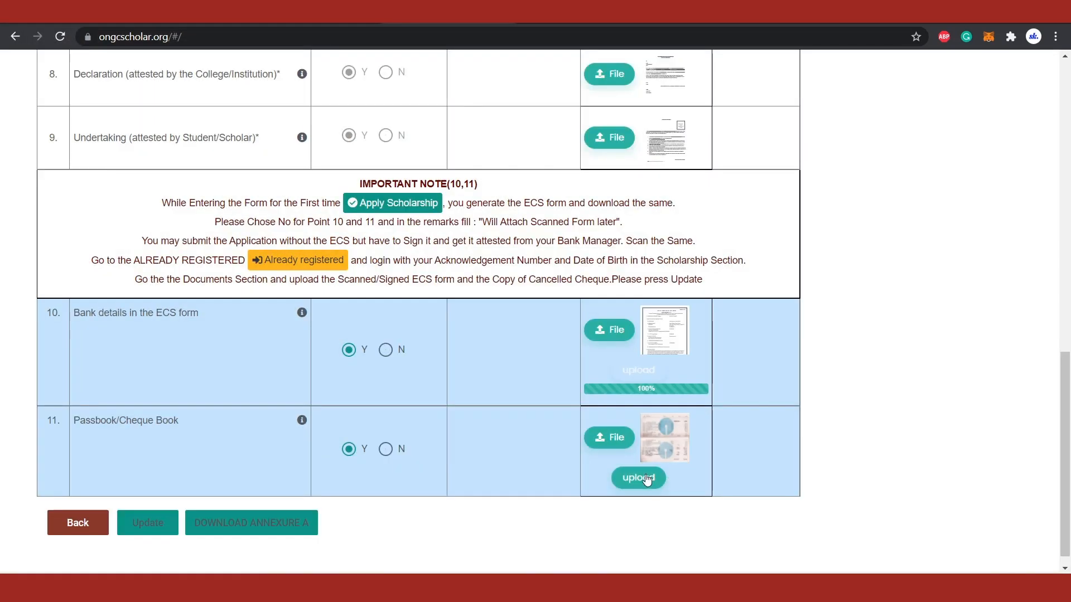
click(642, 479)
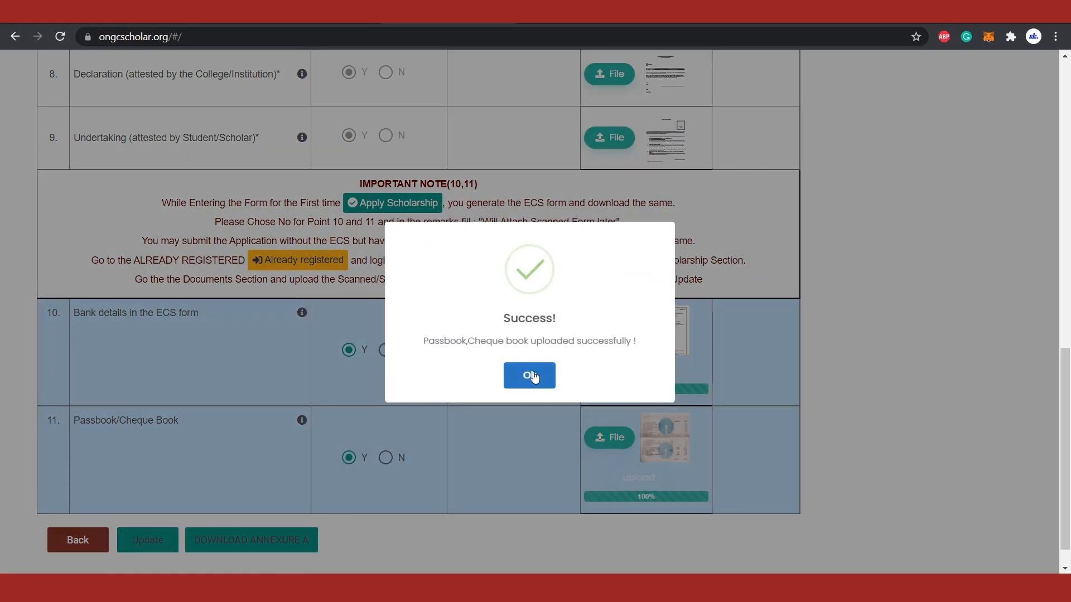
click(530, 374)
click(149, 538)
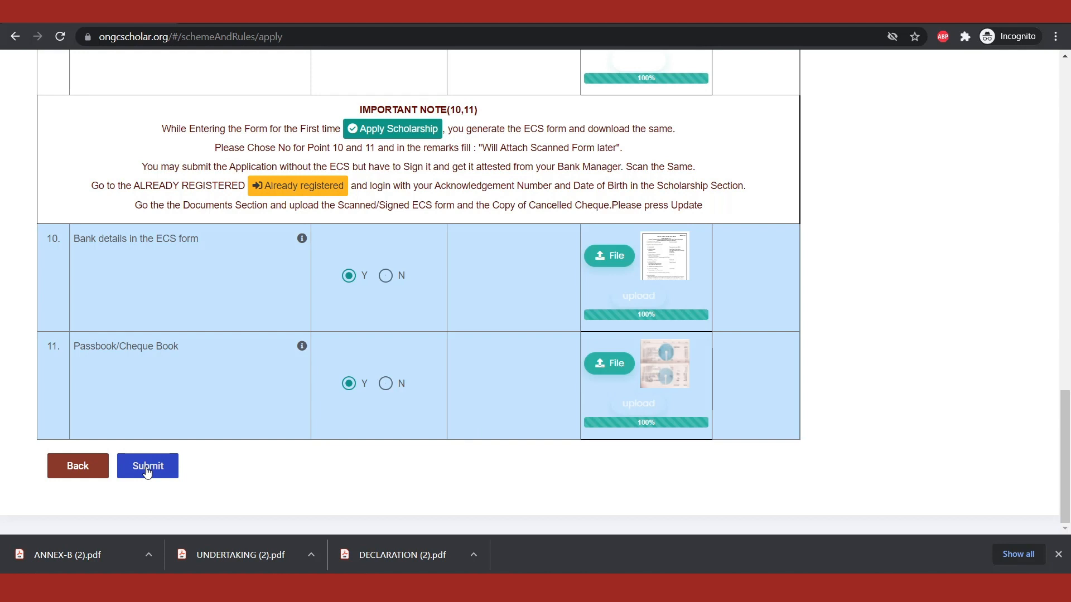
Step: Submit the scholarship application, copy its acknowledgement number into a new Notepad document and return to the browser
click(145, 468)
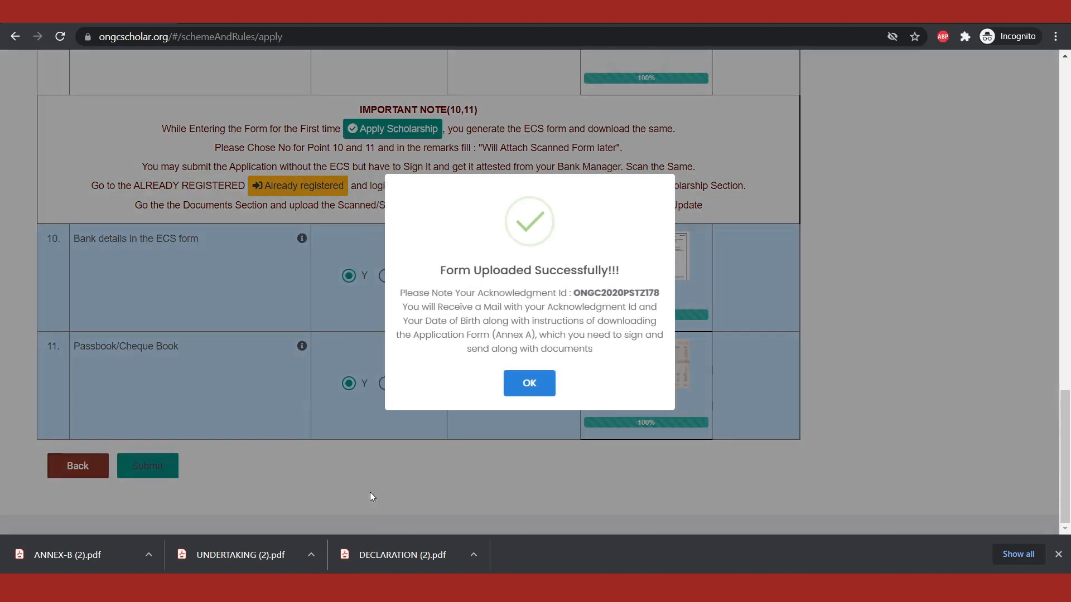
double_click(589, 296)
right_click(589, 296)
click(603, 305)
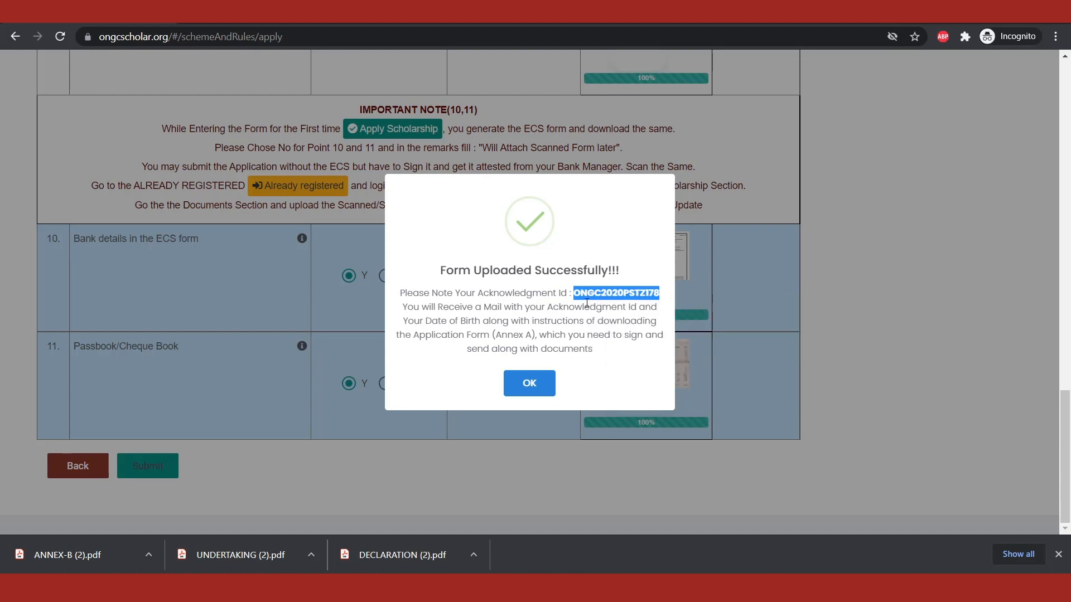
key(super+r)
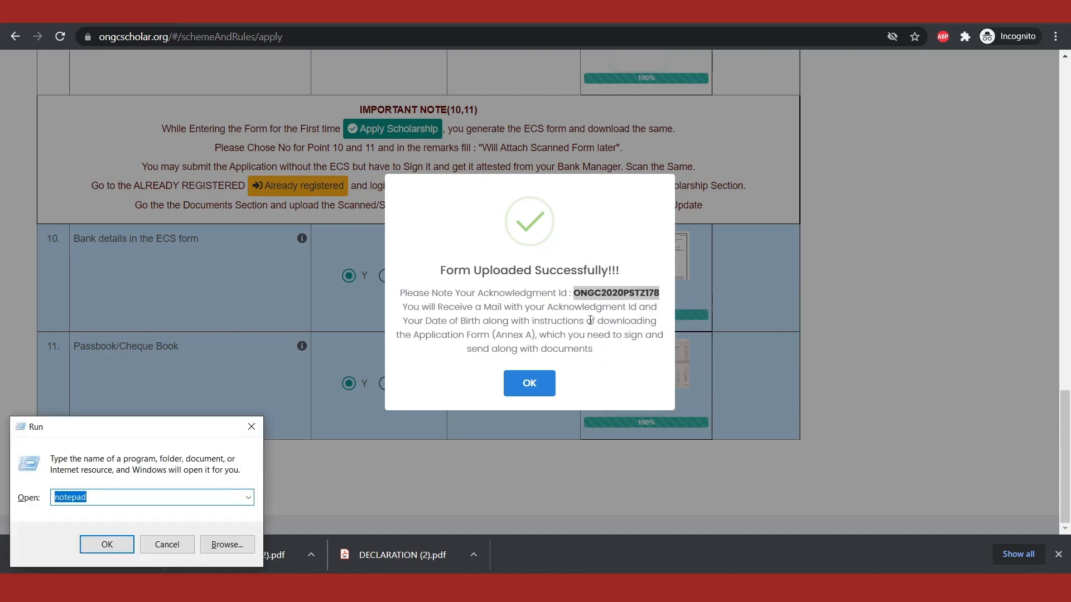
key(Return)
key(ctrl+v)
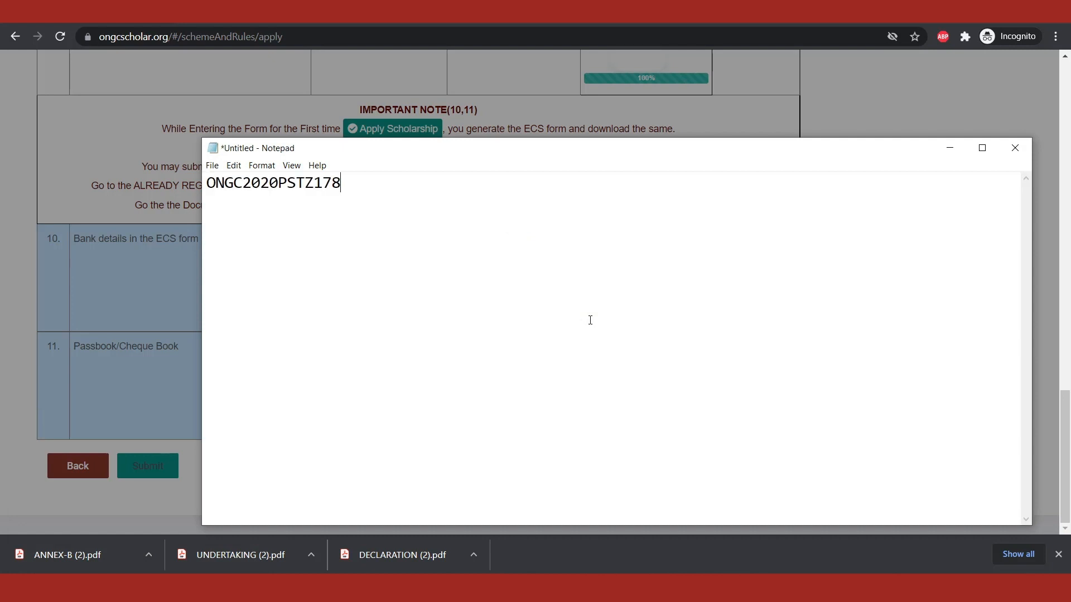
key(alt+Tab)
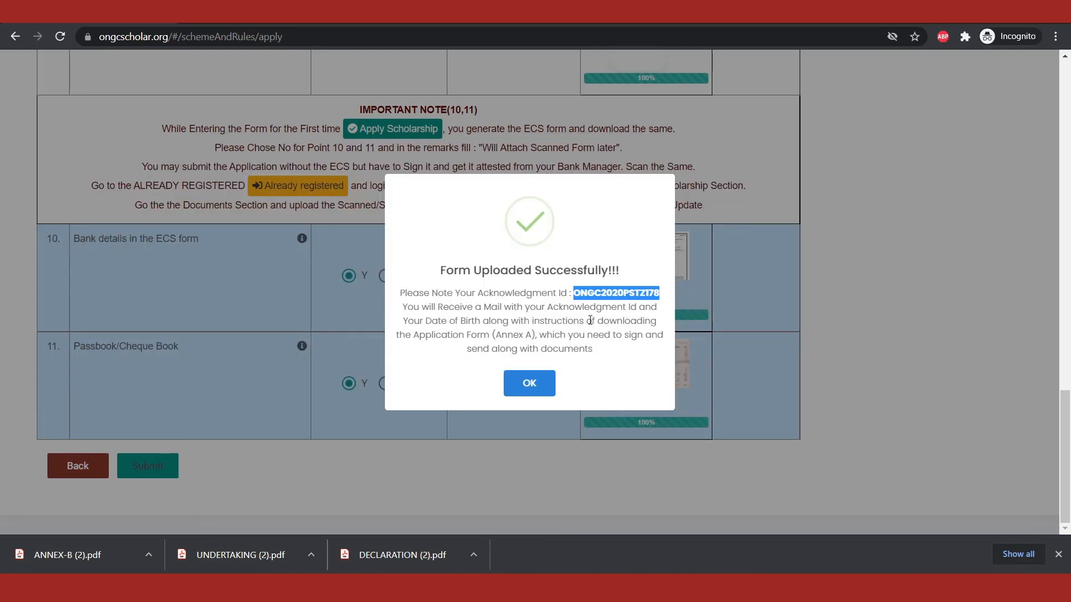